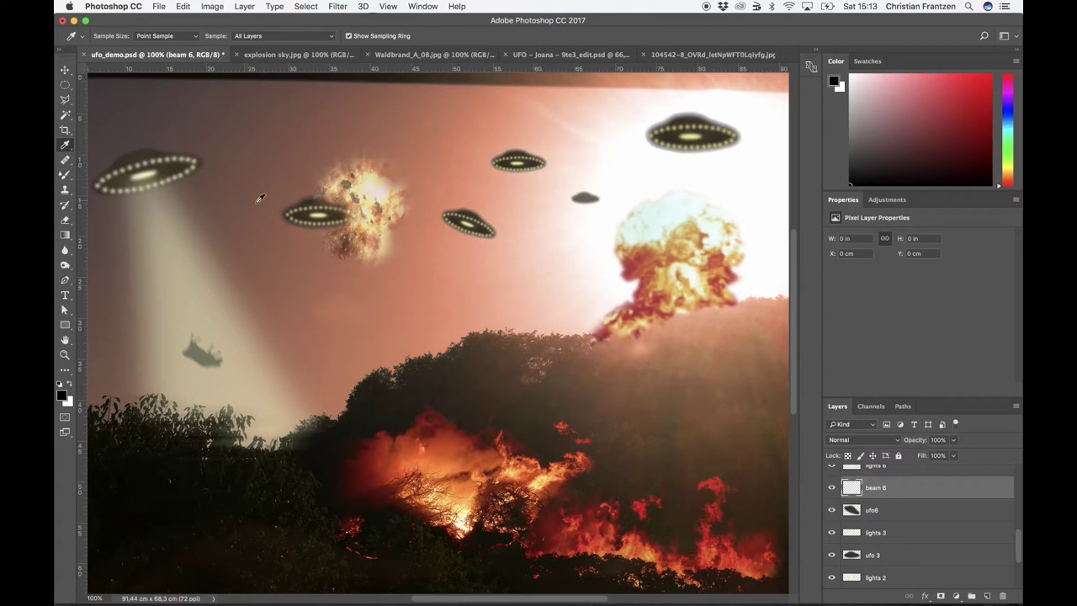
# Sample the pale yellow of a UFO's light and outline a beam-shaped polygonal selection from the central tilted UFO down over the treetops.
pyautogui.click(322, 212)
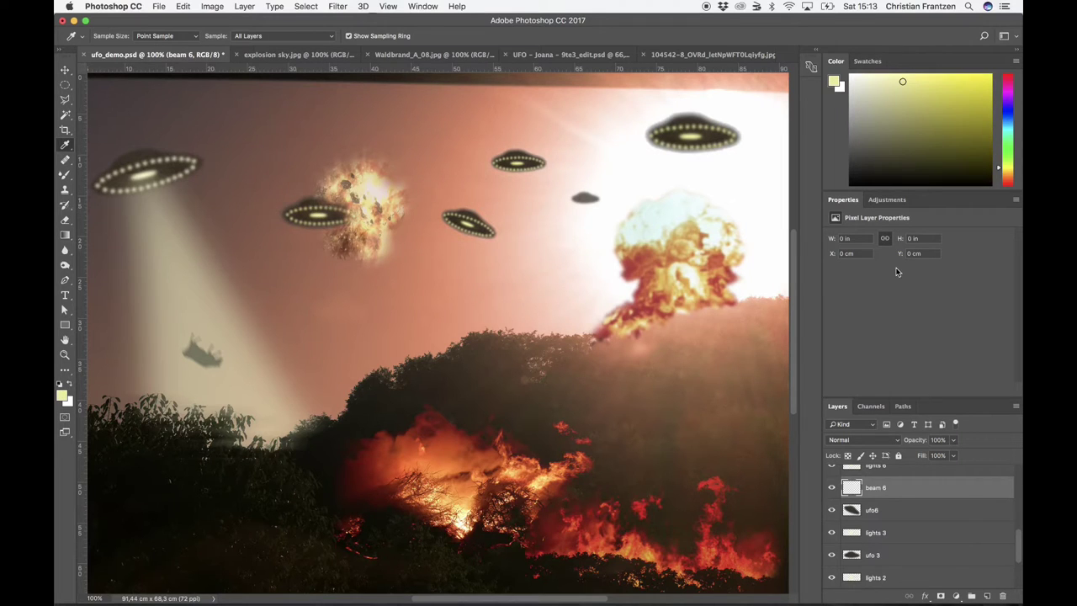
pyautogui.click(64, 99)
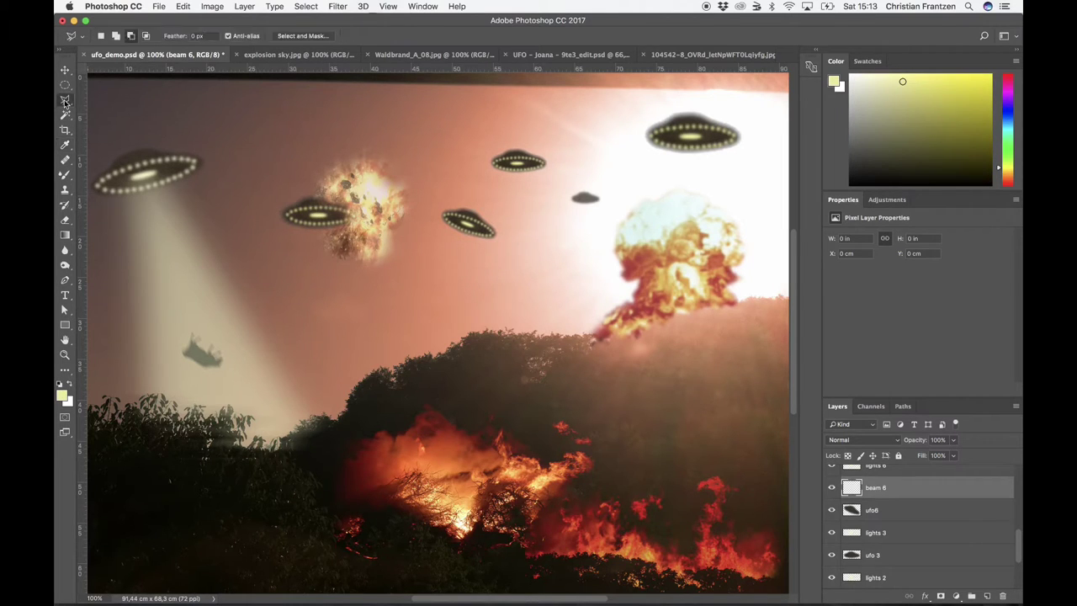
pyautogui.click(459, 232)
pyautogui.click(368, 404)
pyautogui.click(460, 403)
pyautogui.click(476, 234)
# Fill the beam selection on the beam 6 layer with the foreground color at 100% opacity, and deselect it.
pyautogui.click(186, 7)
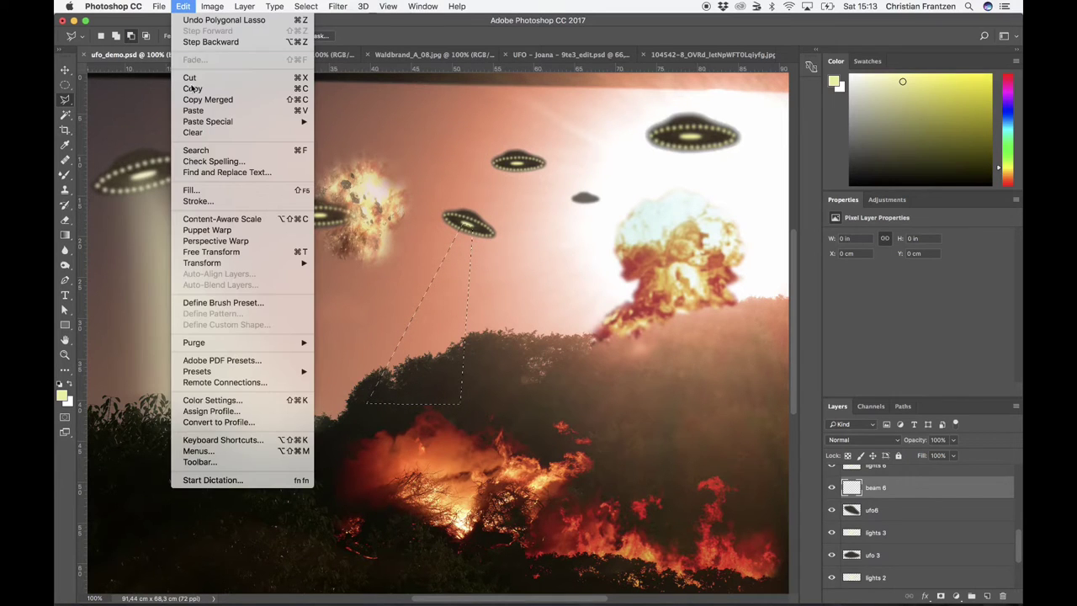
pyautogui.click(191, 189)
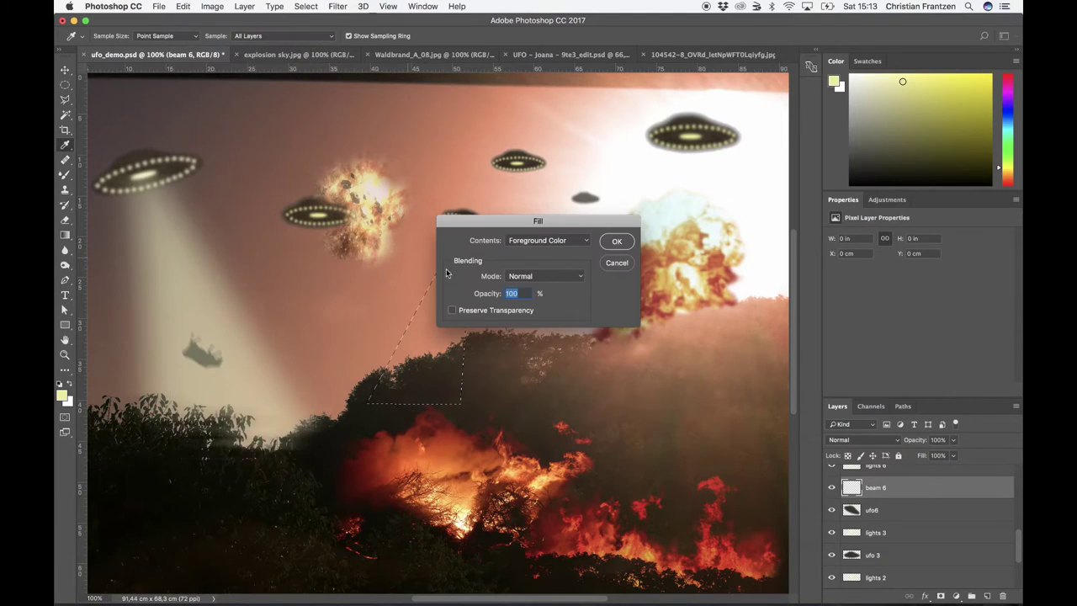
pyautogui.click(617, 243)
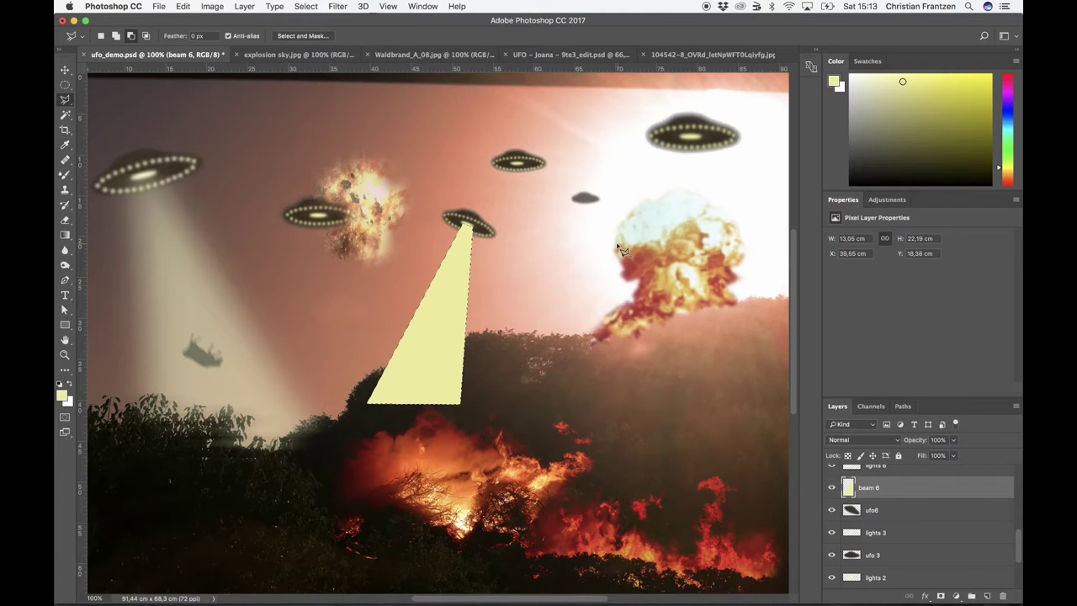
pyautogui.click(308, 7)
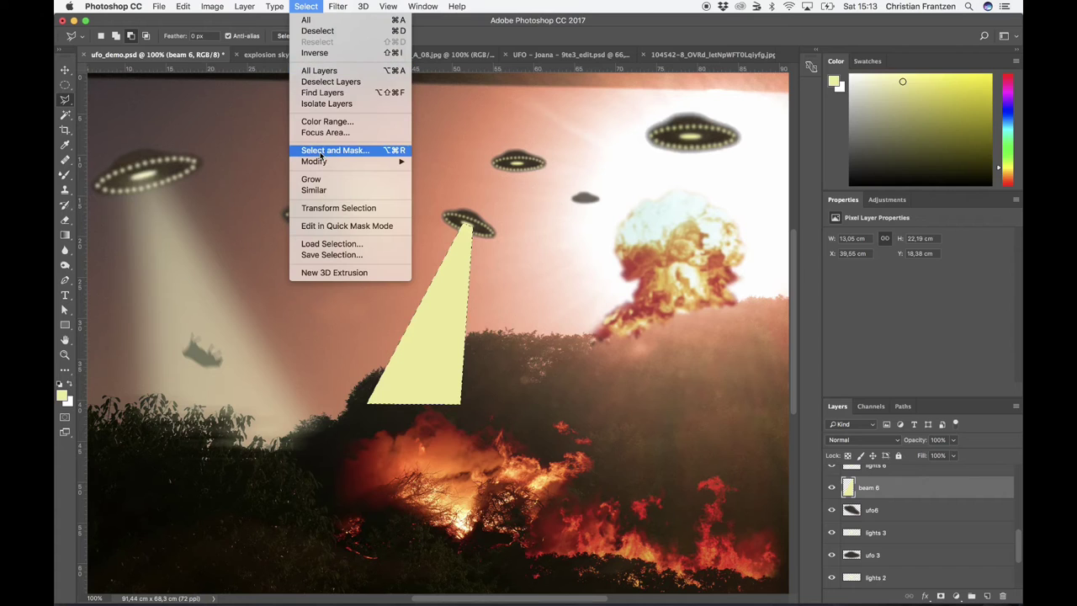
pyautogui.click(318, 30)
# Apply a Motion Blur to the beam with an angle of 0° and a distance of 72 pixels.
pyautogui.click(339, 7)
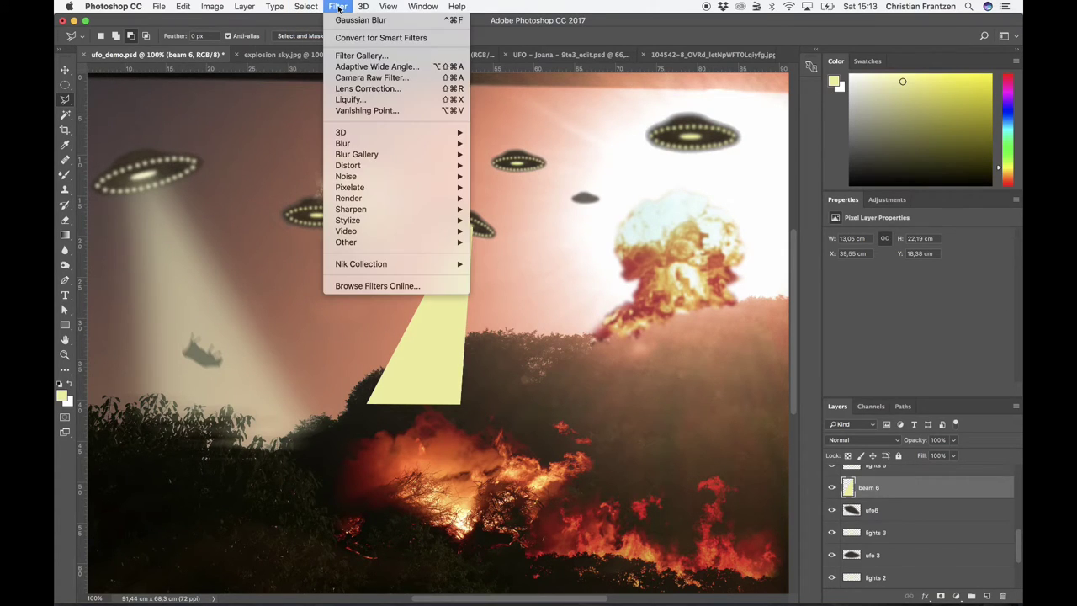
pyautogui.moveTo(354, 147)
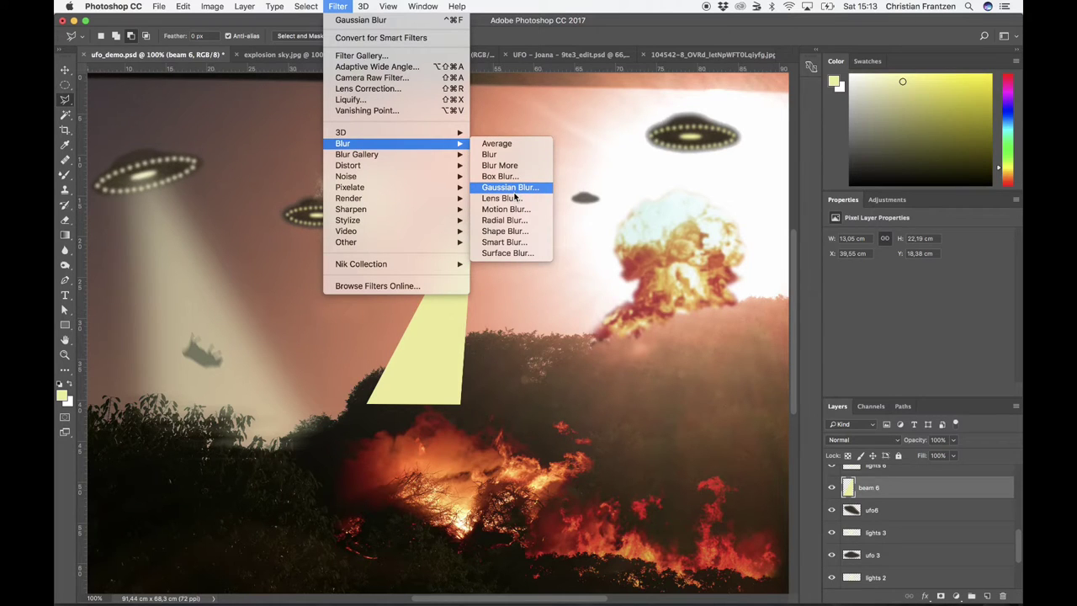
pyautogui.click(508, 209)
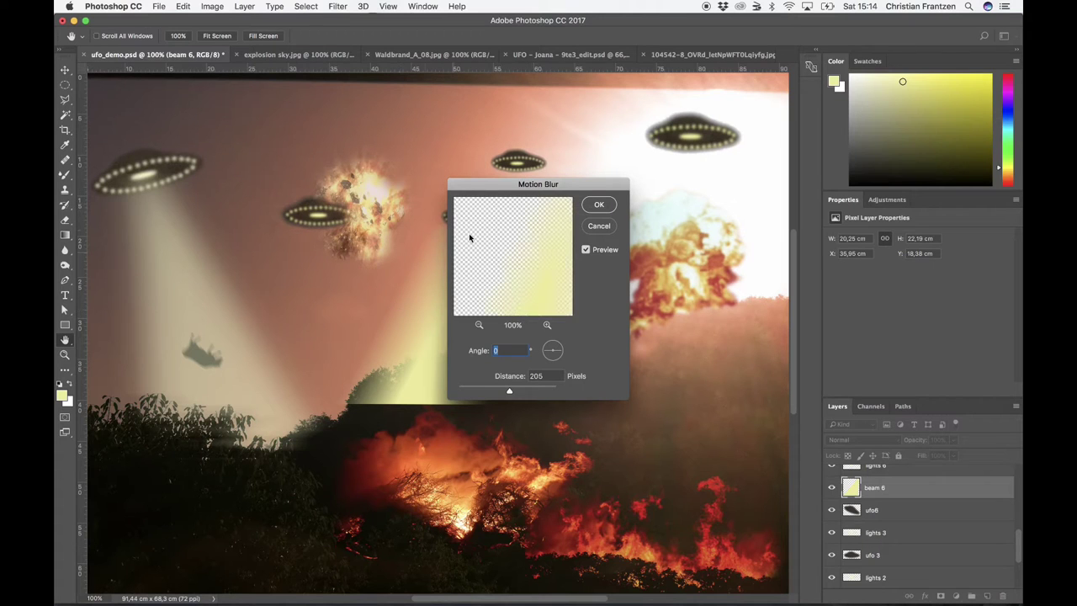
pyautogui.moveTo(493, 186); pyautogui.dragTo(678, 201)
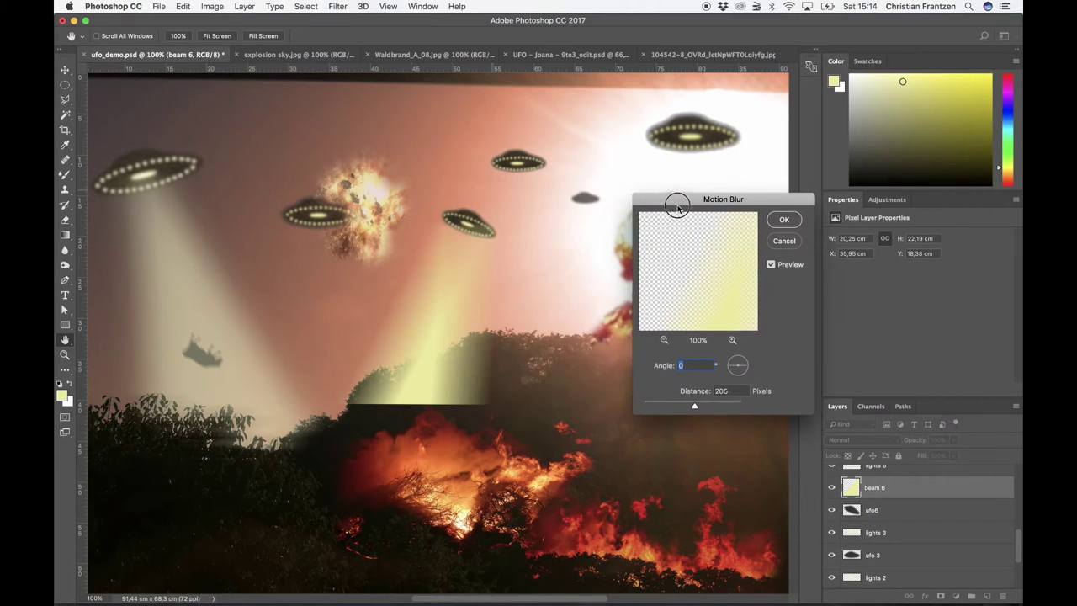
pyautogui.click(770, 267)
pyautogui.click(770, 268)
pyautogui.moveTo(695, 408); pyautogui.dragTo(673, 409)
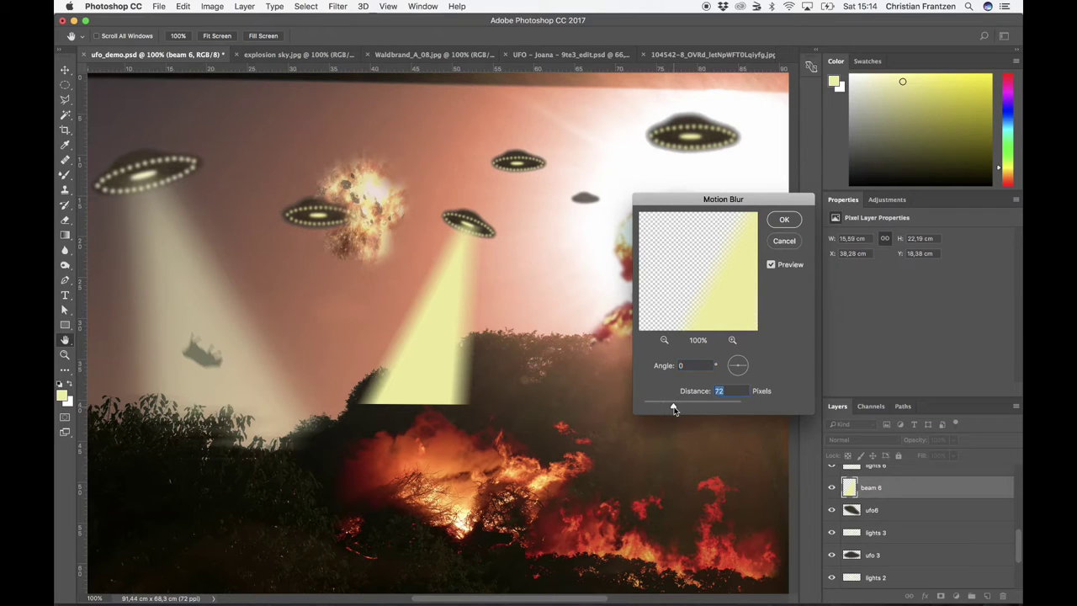
pyautogui.click(784, 220)
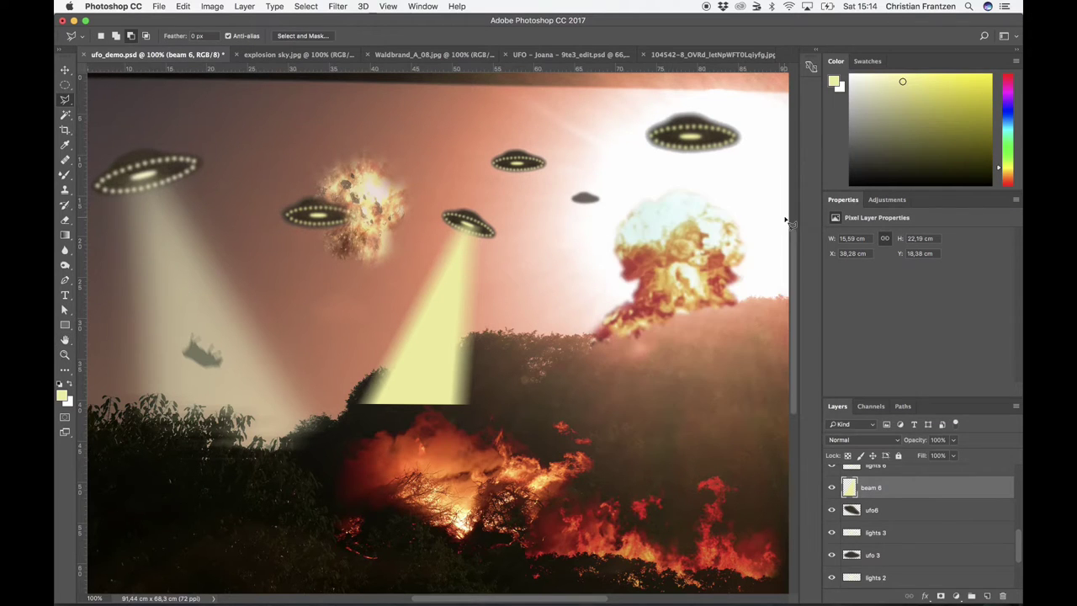
# Hide the beam 6 layer and select the dark trees on the Background layer using the Magic Wand with tolerance 35.
pyautogui.click(831, 487)
pyautogui.scroll(-3, 917, 543)
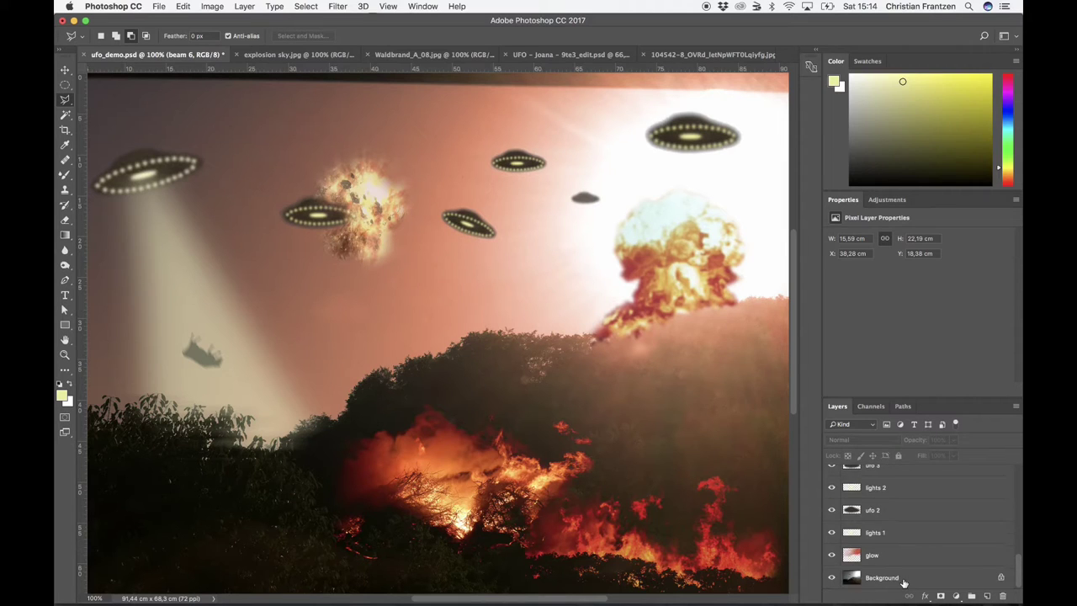
pyautogui.click(901, 579)
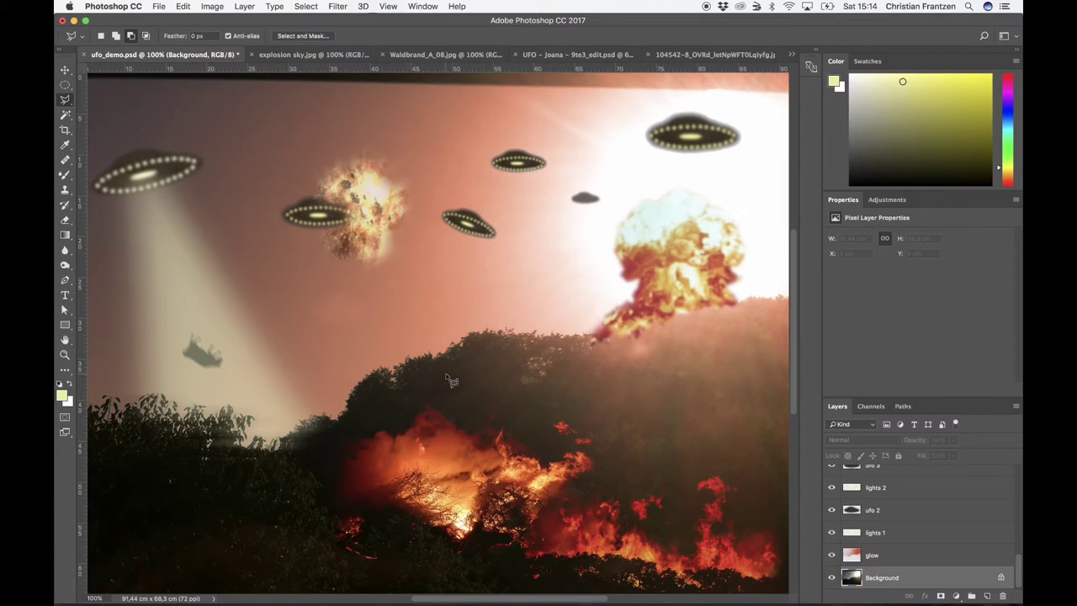
pyautogui.click(65, 354)
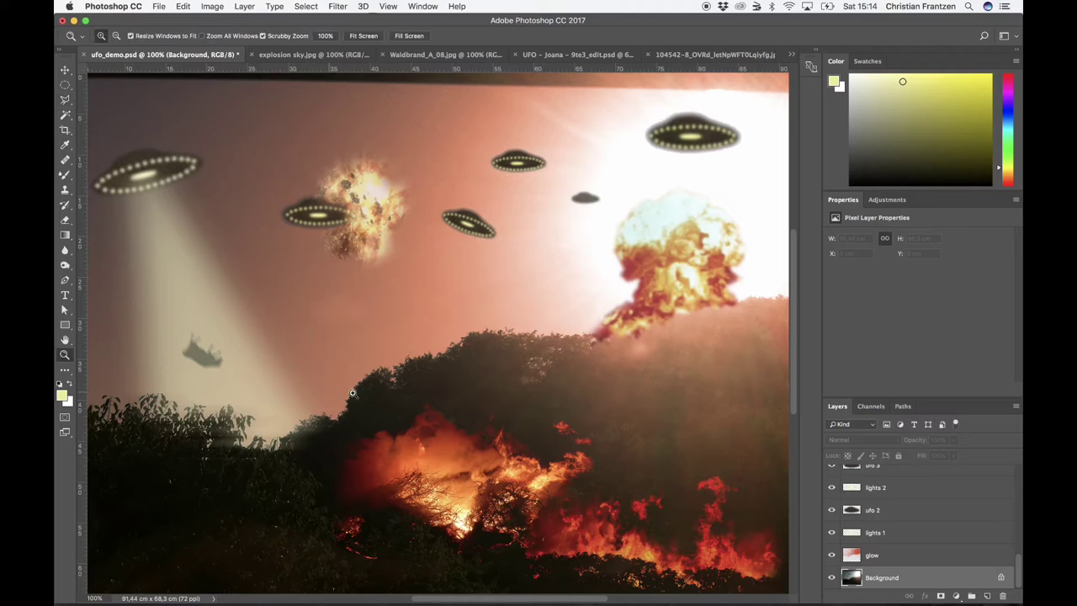
pyautogui.click(443, 374)
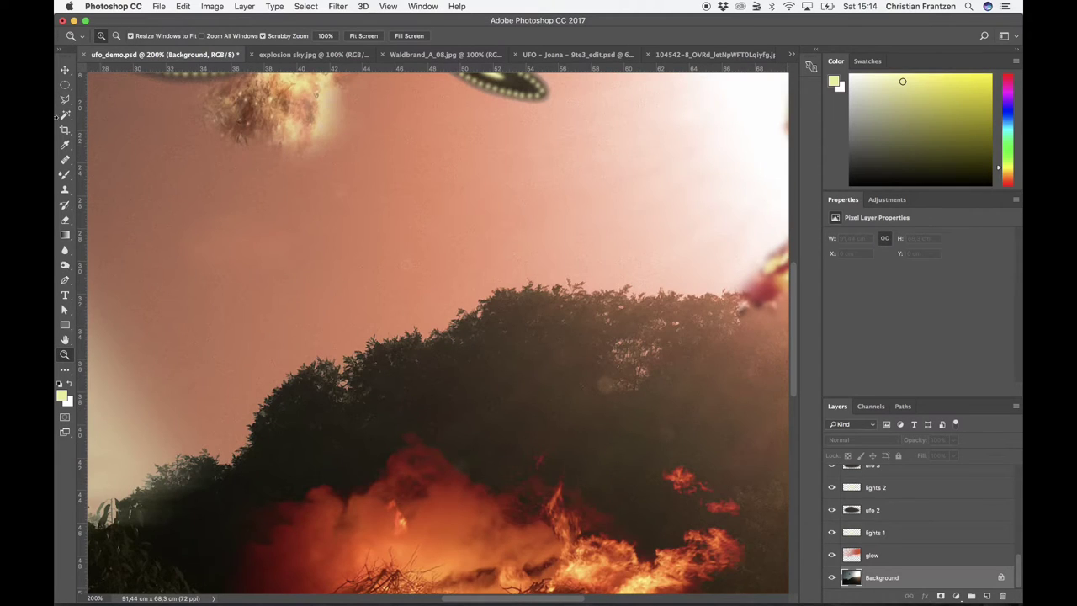
pyautogui.click(64, 116)
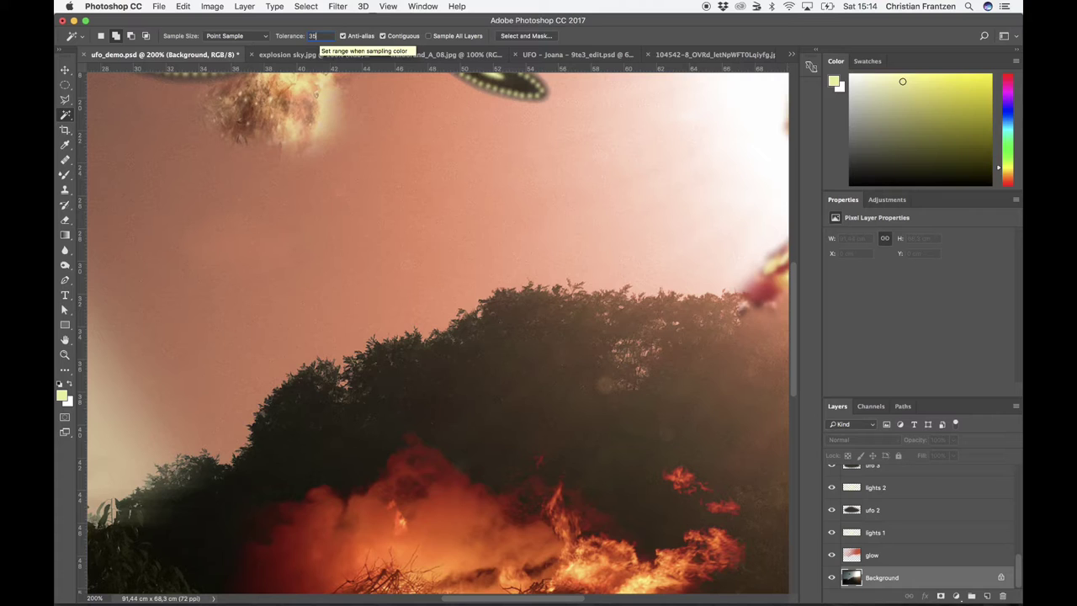
pyautogui.press('Return')
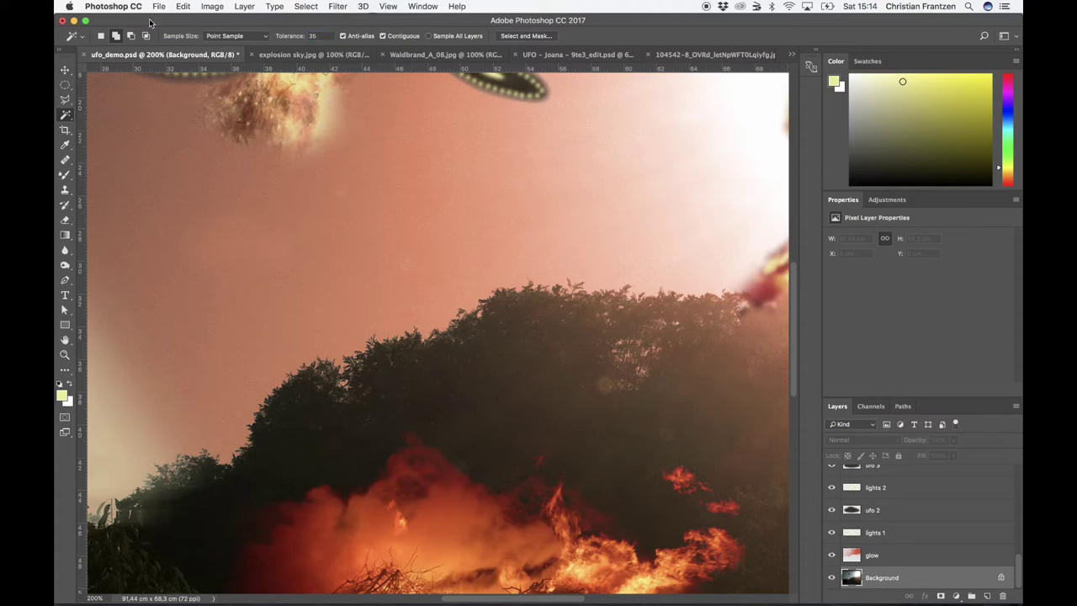
pyautogui.click(465, 348)
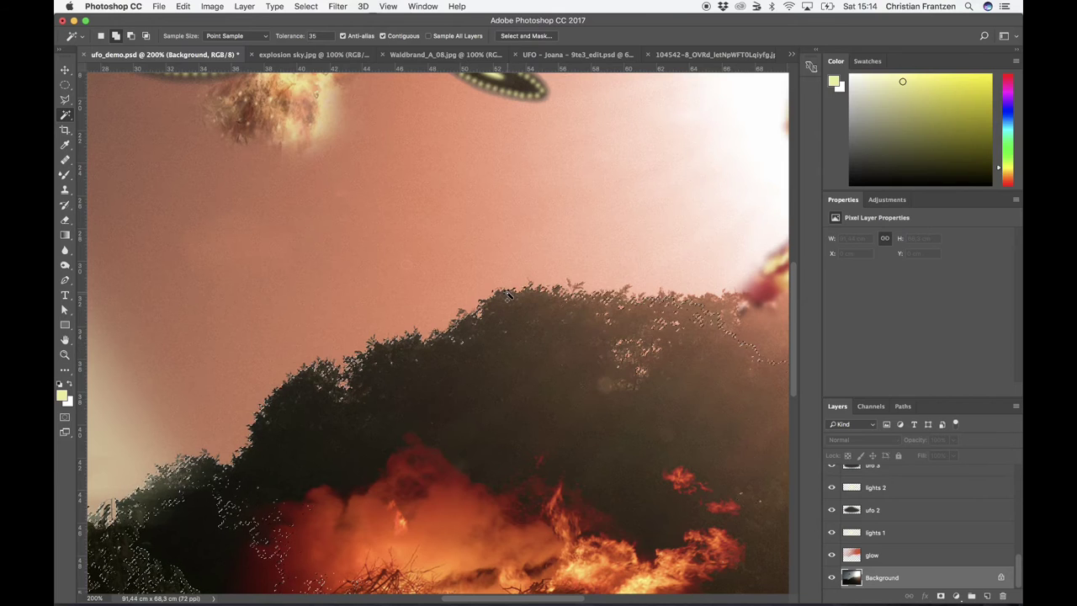
# Examine the tree selection's edge up close and compare it with the beam by temporarily showing the beam 6 layer.
pyautogui.click(65, 355)
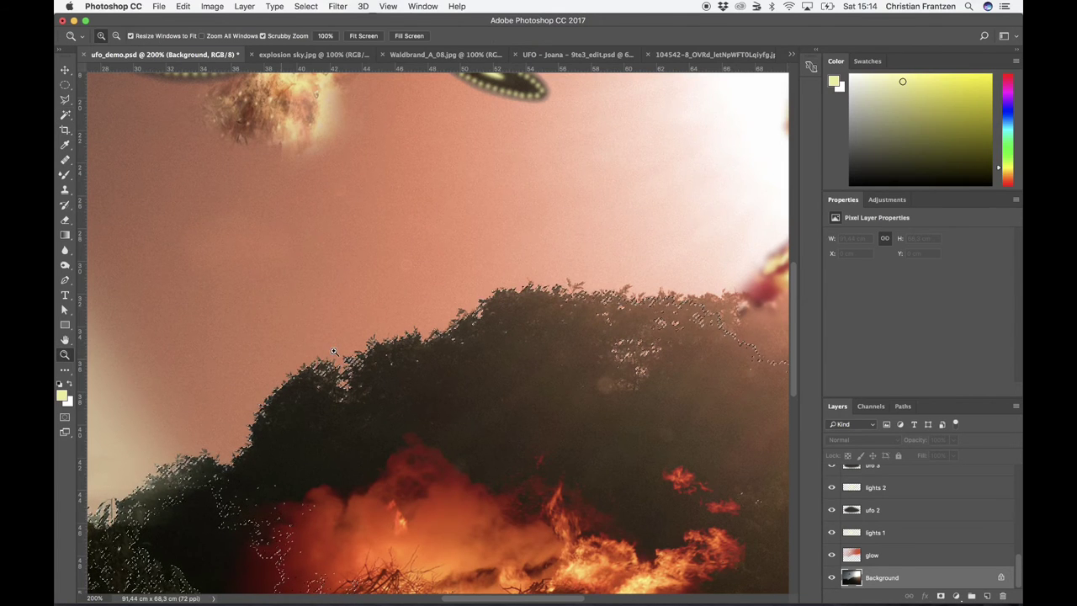
pyautogui.click(488, 336)
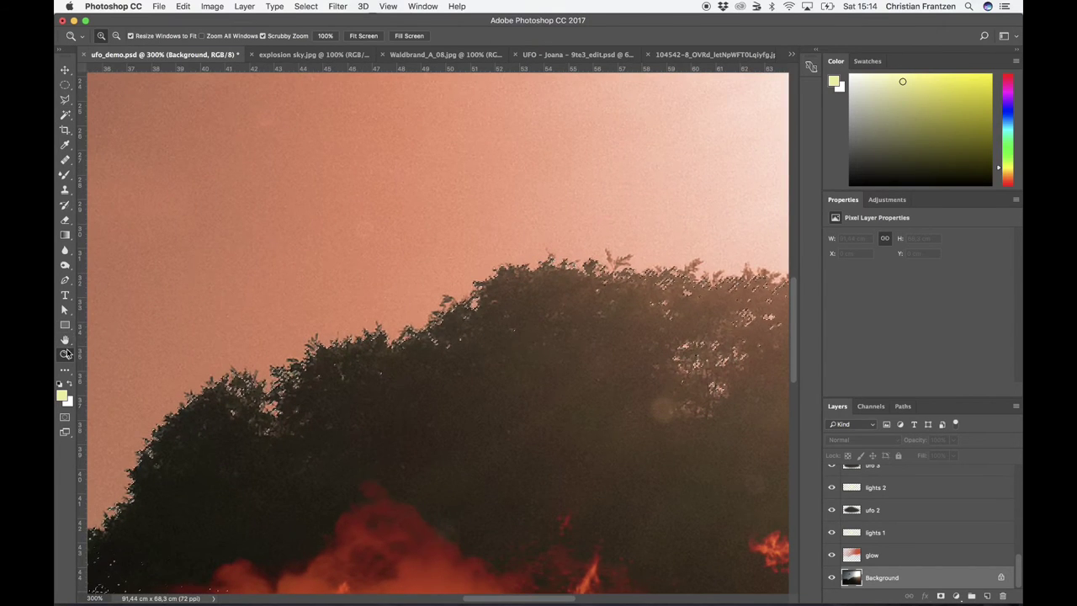
pyautogui.click(65, 115)
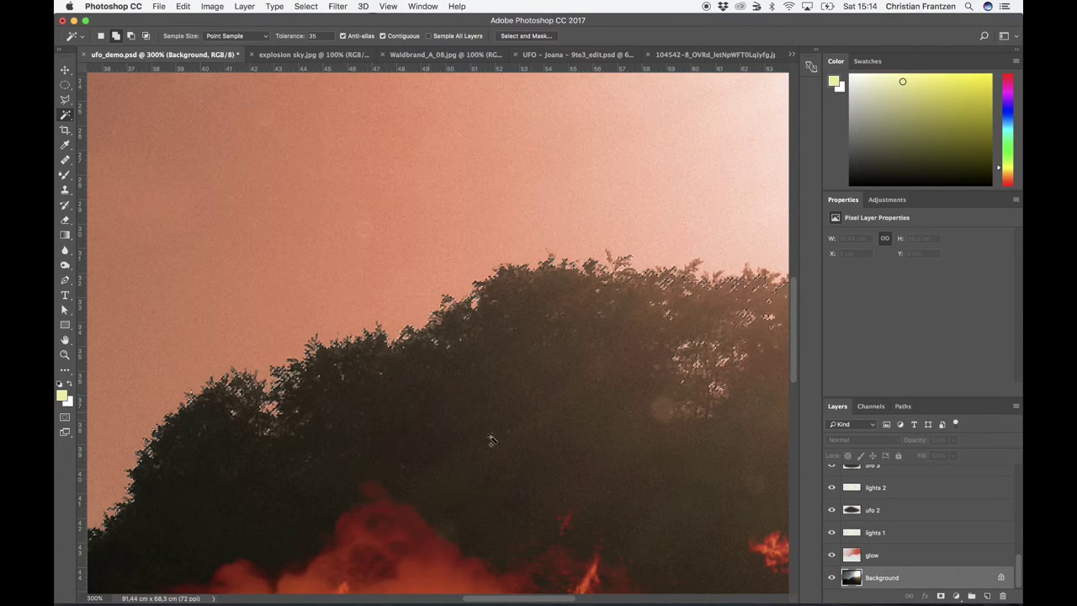
pyautogui.scroll(10, 870, 505)
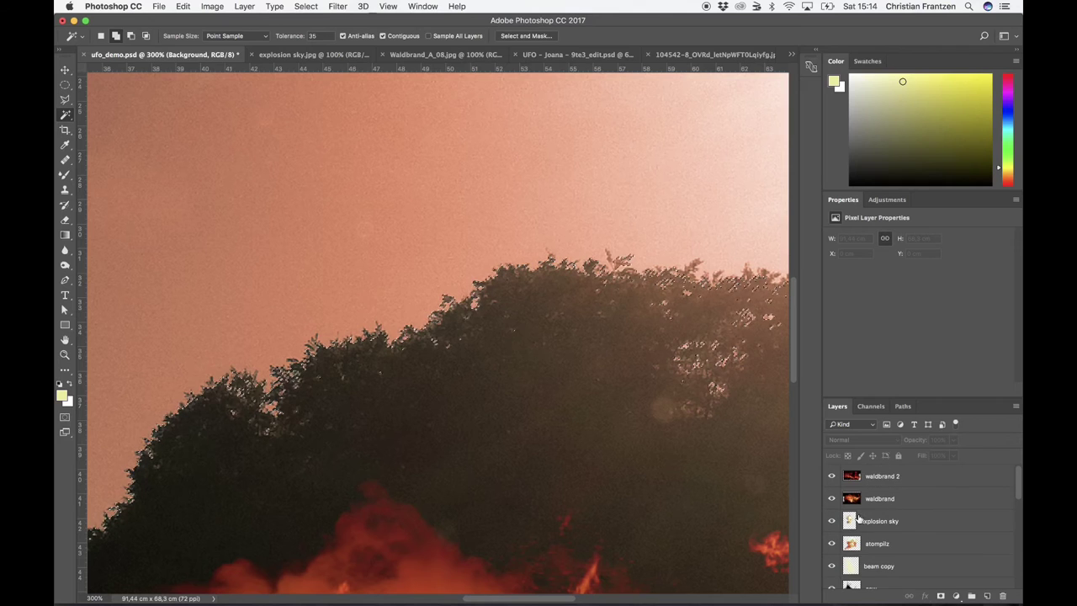
pyautogui.scroll(-5, 875, 518)
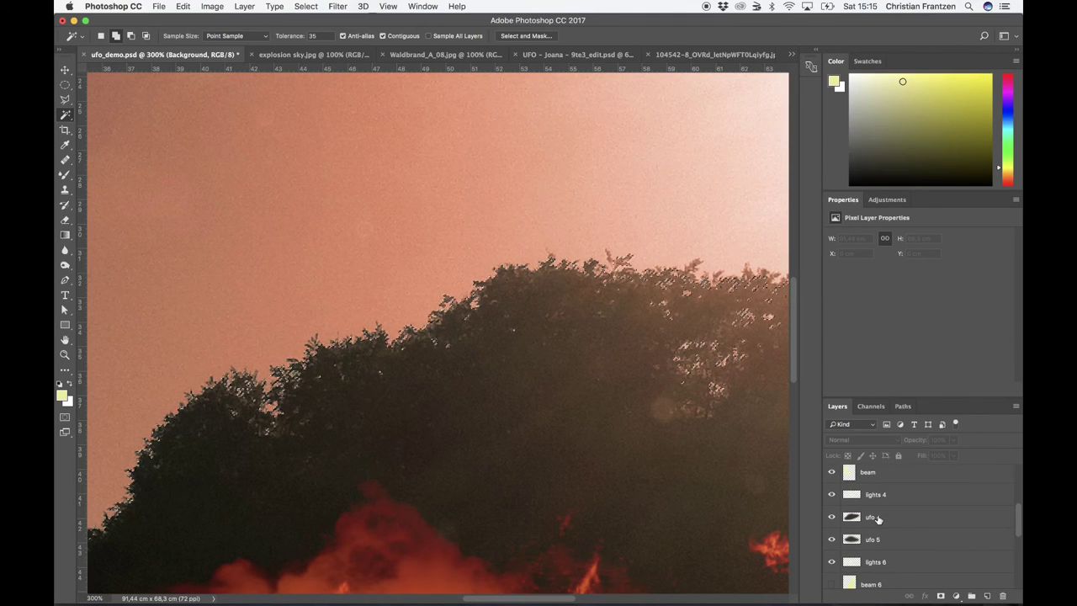
pyautogui.scroll(-1, 877, 518)
pyautogui.click(832, 577)
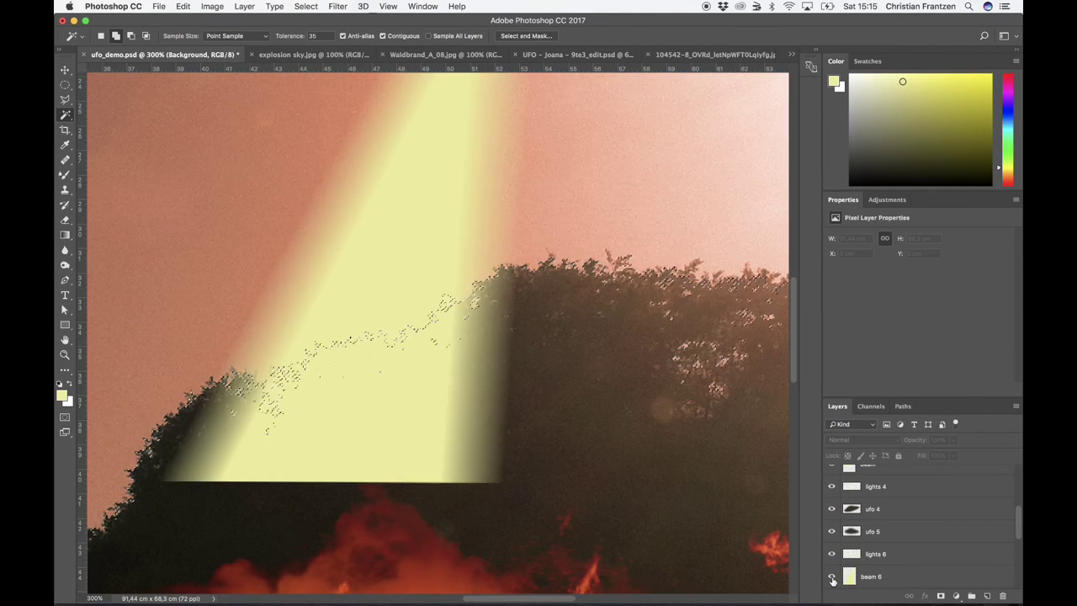
pyautogui.click(832, 577)
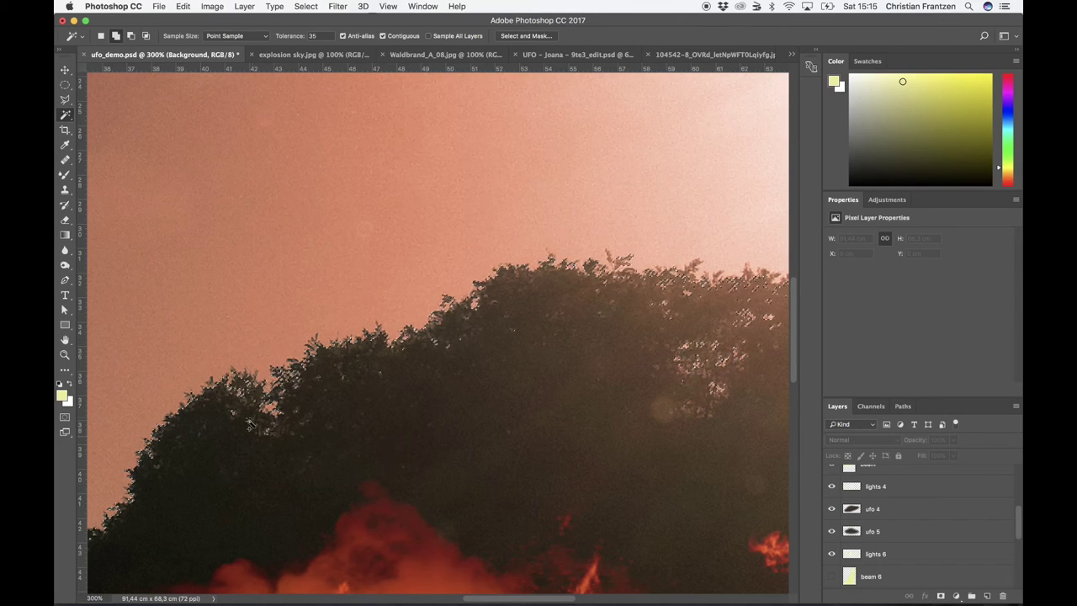
pyautogui.click(256, 372)
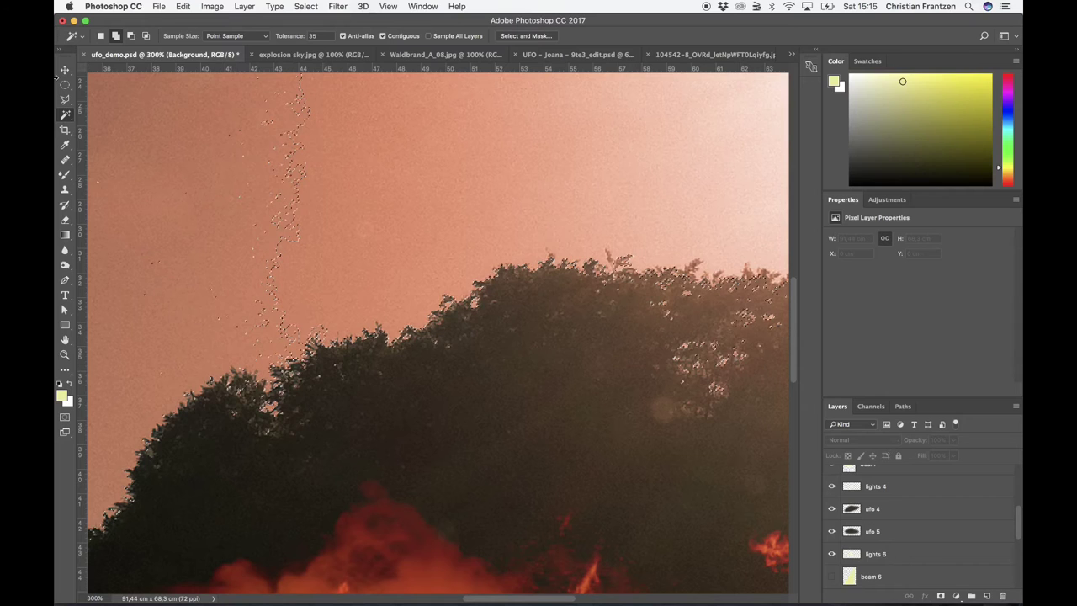
pyautogui.click(182, 6)
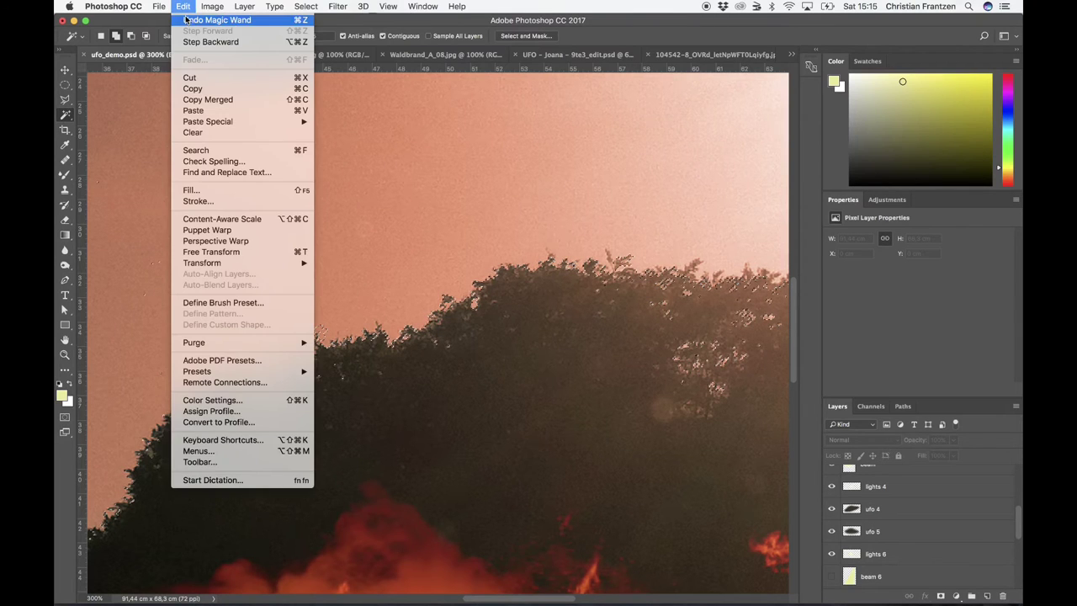
pyautogui.click(187, 20)
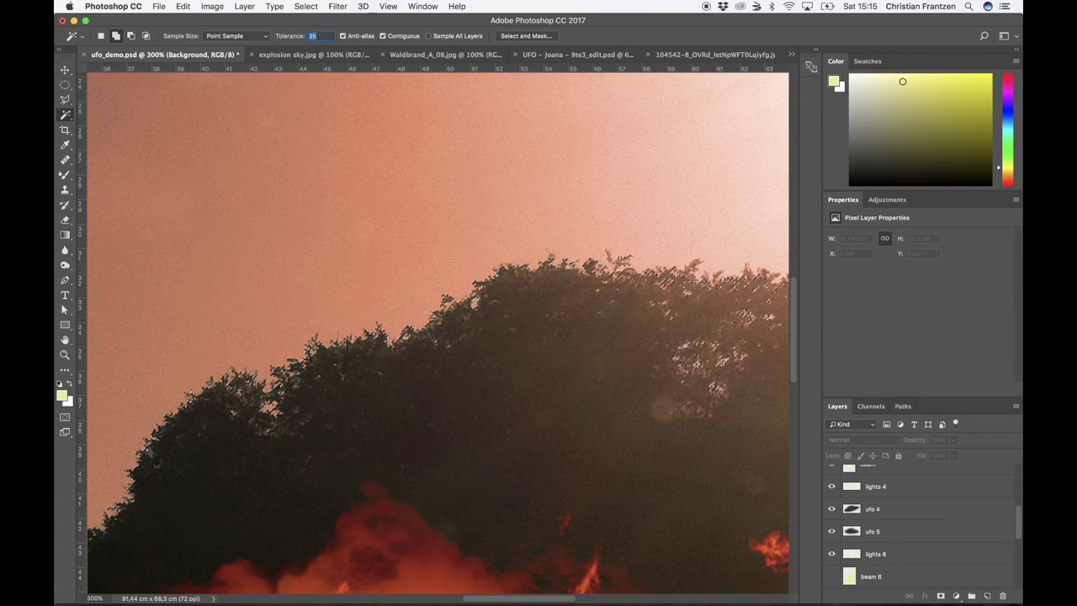
pyautogui.write('20')
pyautogui.click(318, 339)
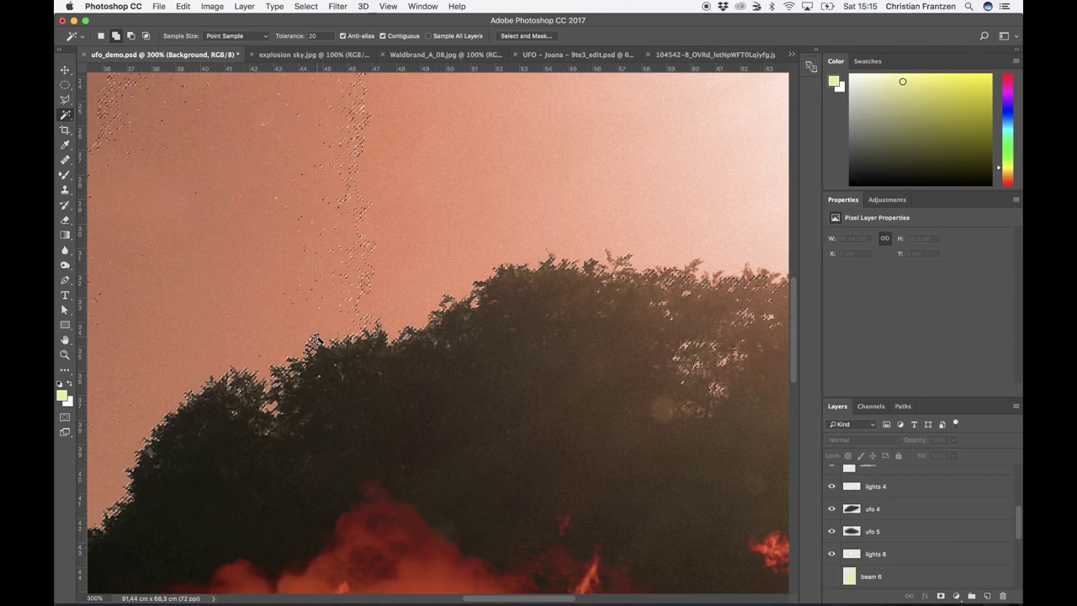
pyautogui.click(183, 7)
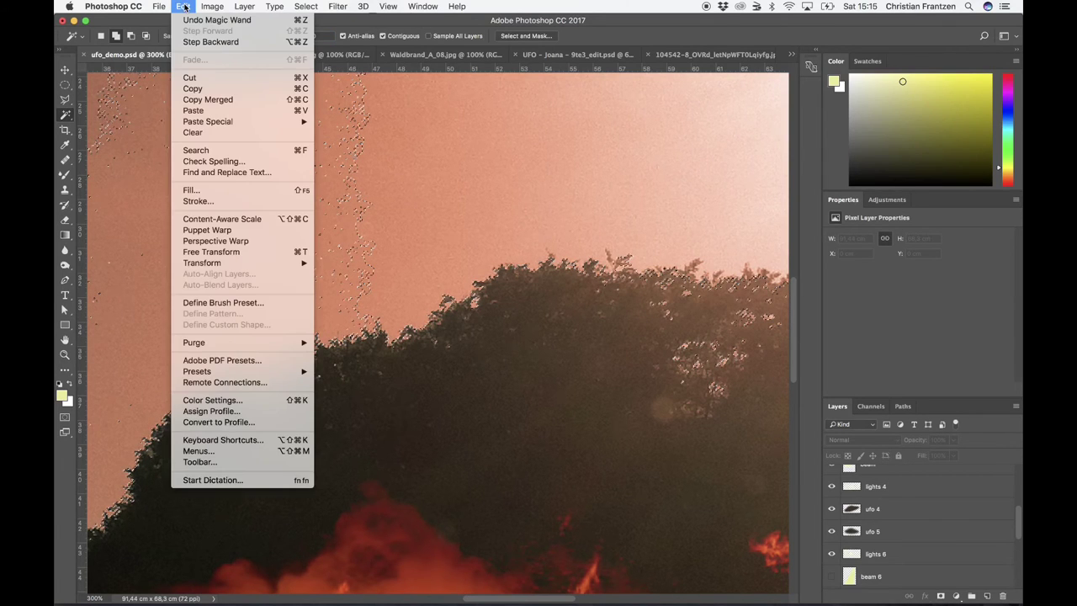
pyautogui.click(189, 19)
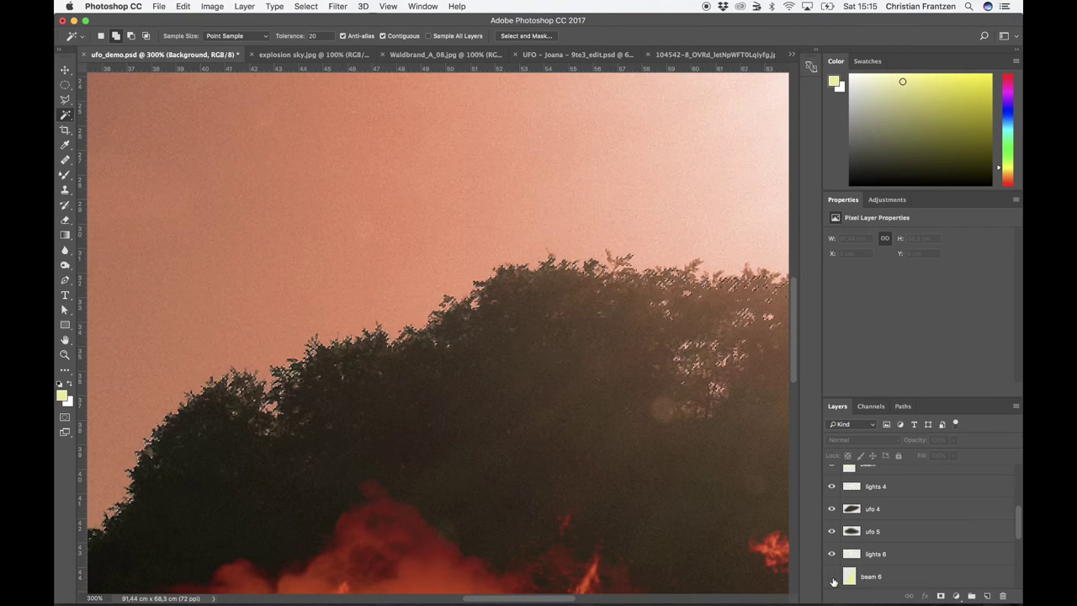
# Show the beam 6 layer and clear the part of the beam that lies inside the tree selection.
pyautogui.click(831, 579)
pyautogui.click(891, 579)
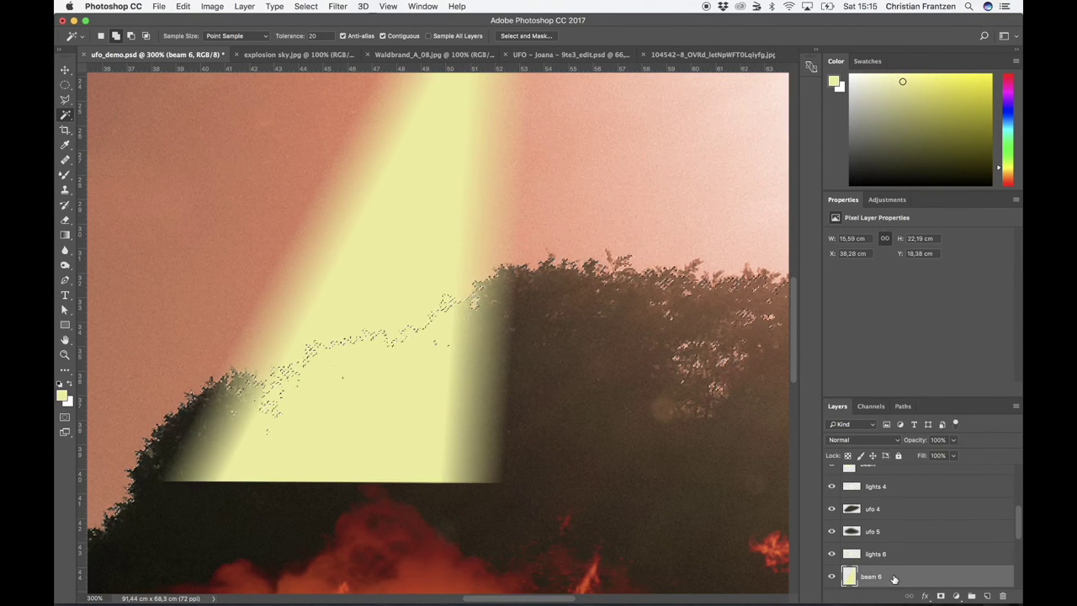
pyautogui.click(182, 7)
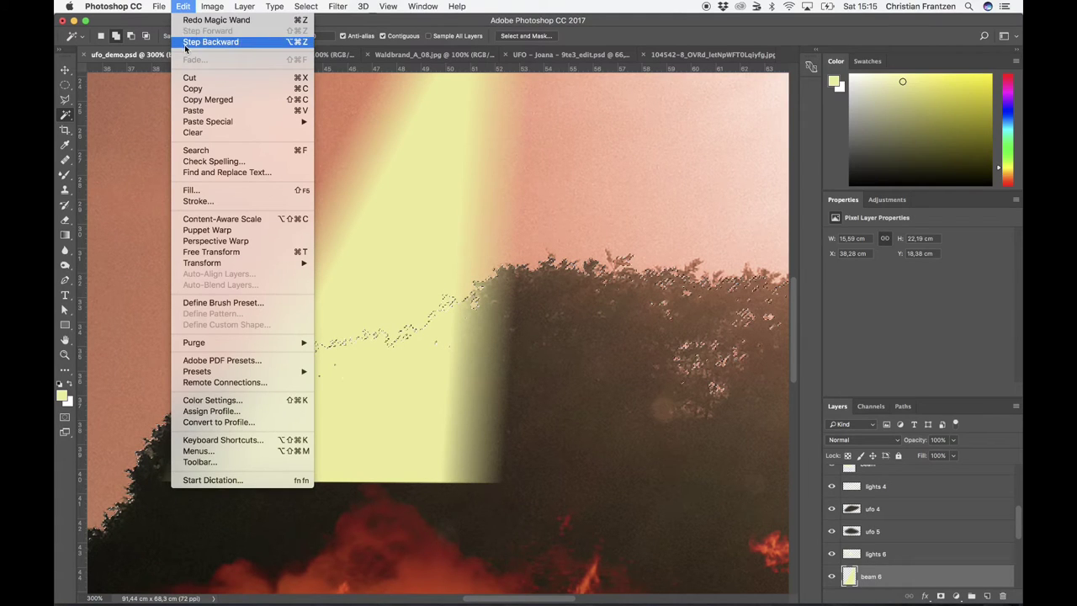
pyautogui.click(200, 136)
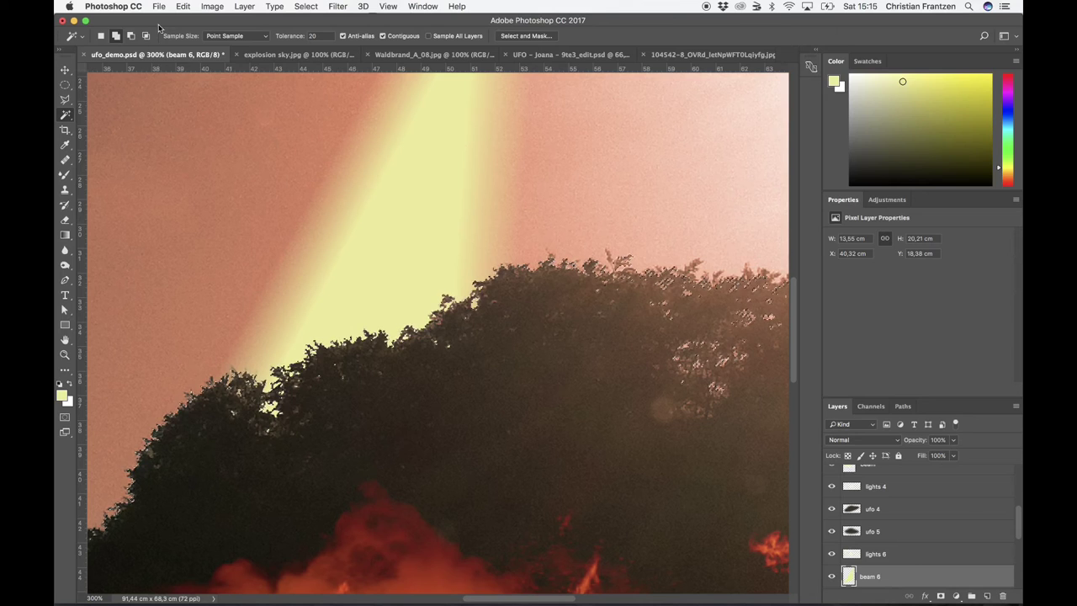
# Deselect the tree selection in ufo_demo.psd.
pyautogui.click(306, 6)
pyautogui.click(308, 31)
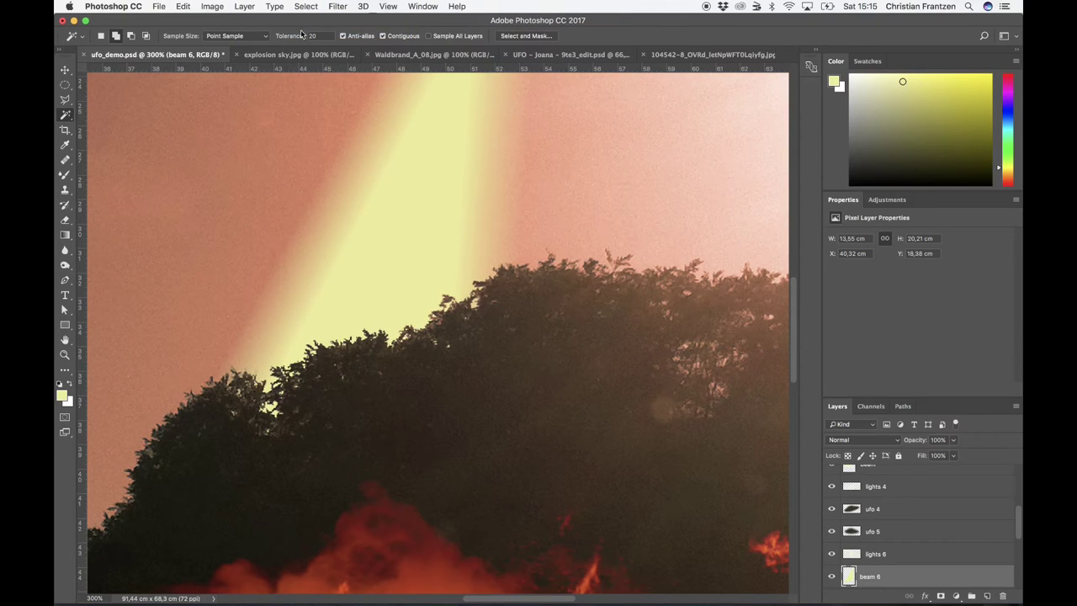
pyautogui.click(66, 355)
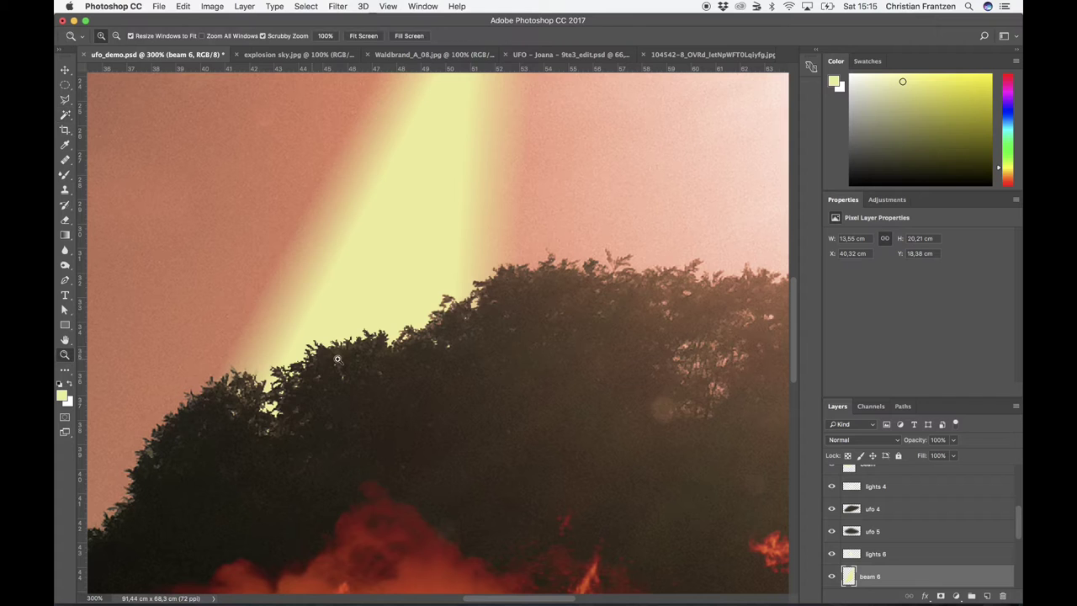
pyautogui.keyDown('alt'); pyautogui.click(349, 359); pyautogui.keyUp('alt')
pyautogui.keyDown('alt'); pyautogui.click(348, 358); pyautogui.keyUp('alt')
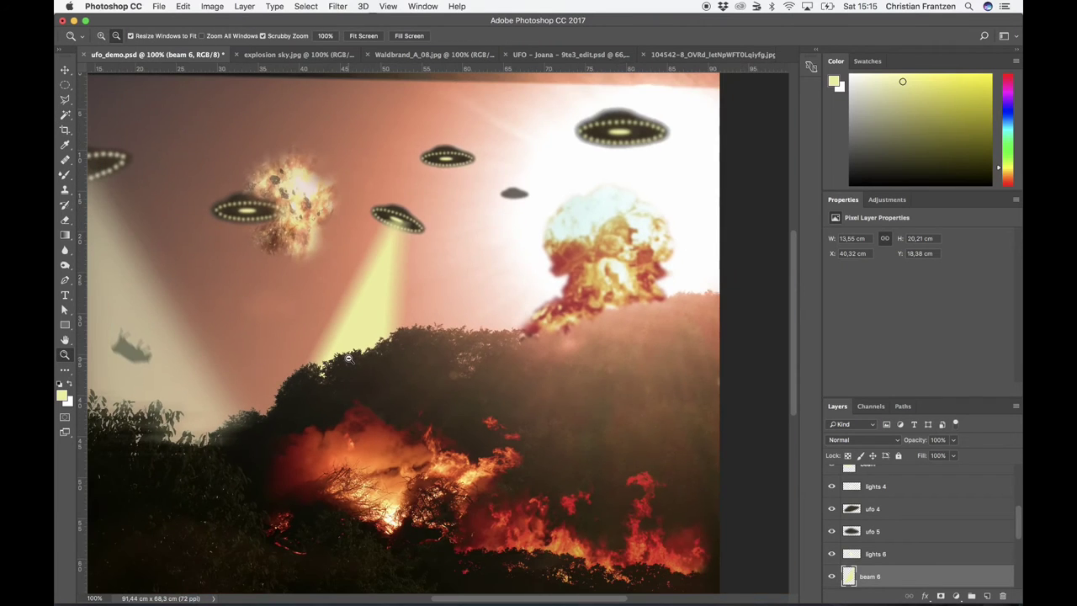
# Open the image businessman-silhouette-1.jpg from the contents folder.
pyautogui.click(159, 7)
pyautogui.click(164, 32)
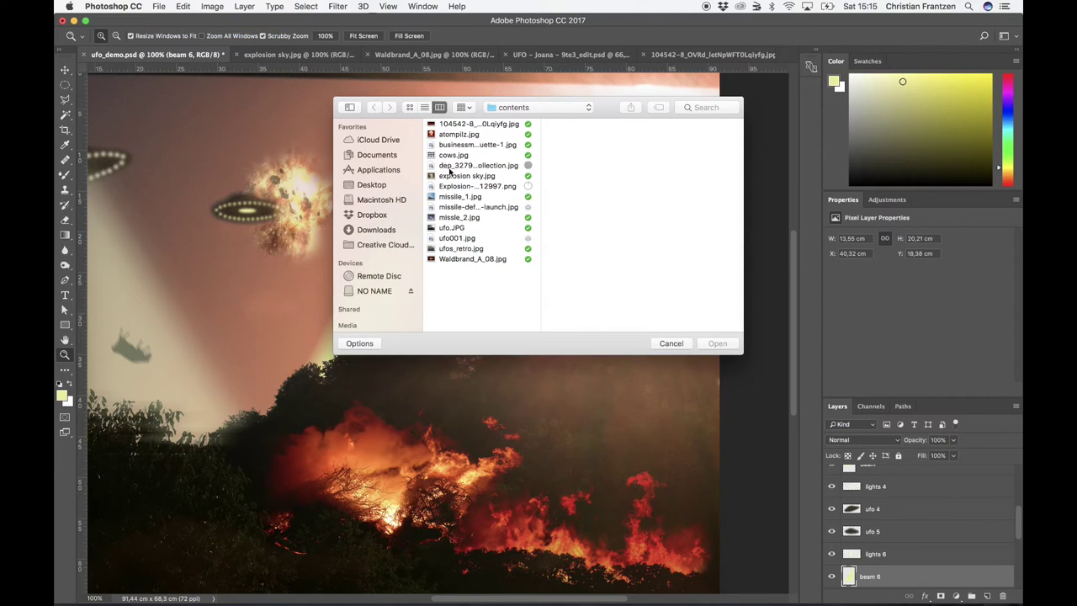
pyautogui.click(454, 144)
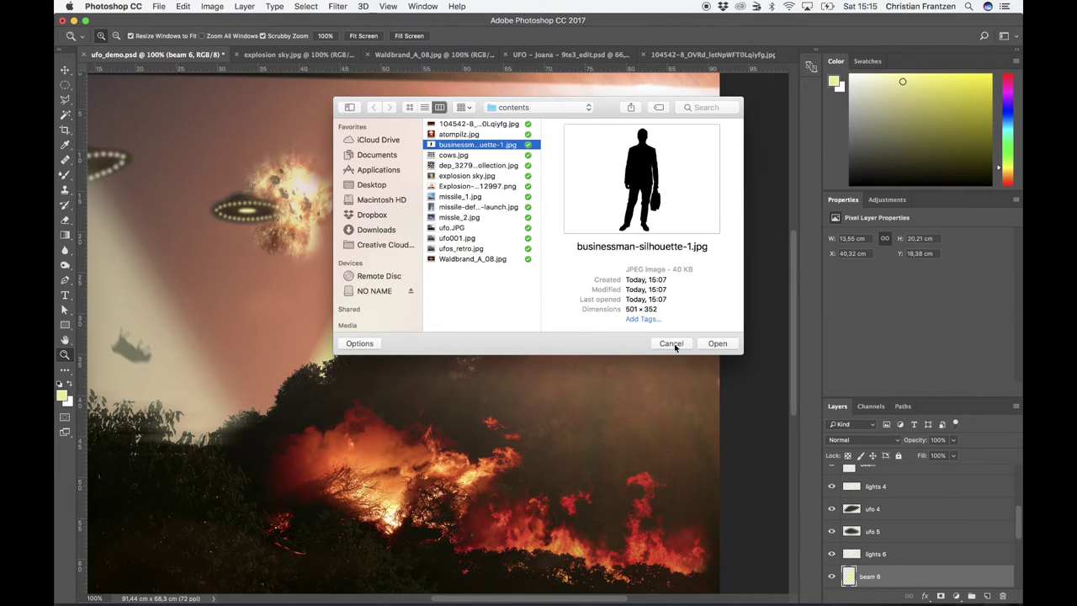
pyautogui.click(715, 343)
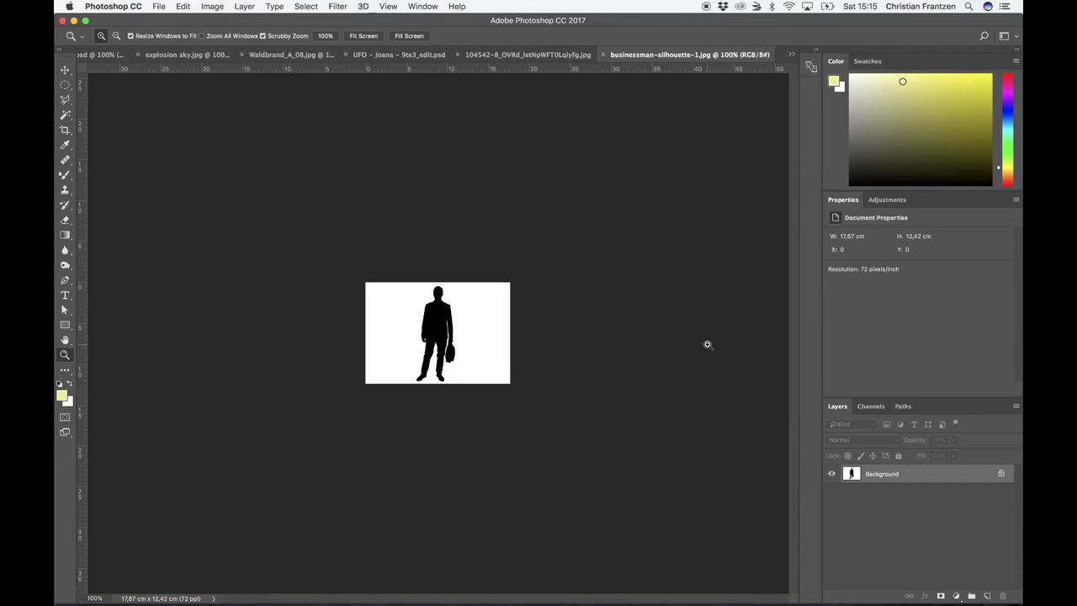
# Select the black businessman silhouette with Color Range at a fuzziness of 66 and copy it.
pyautogui.click(448, 327)
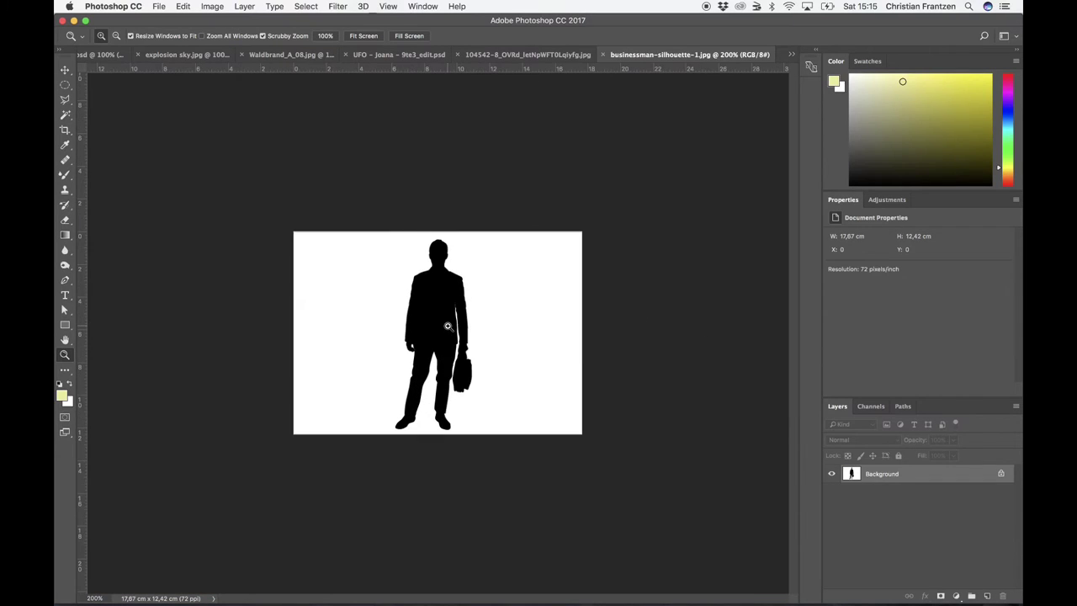
pyautogui.click(448, 327)
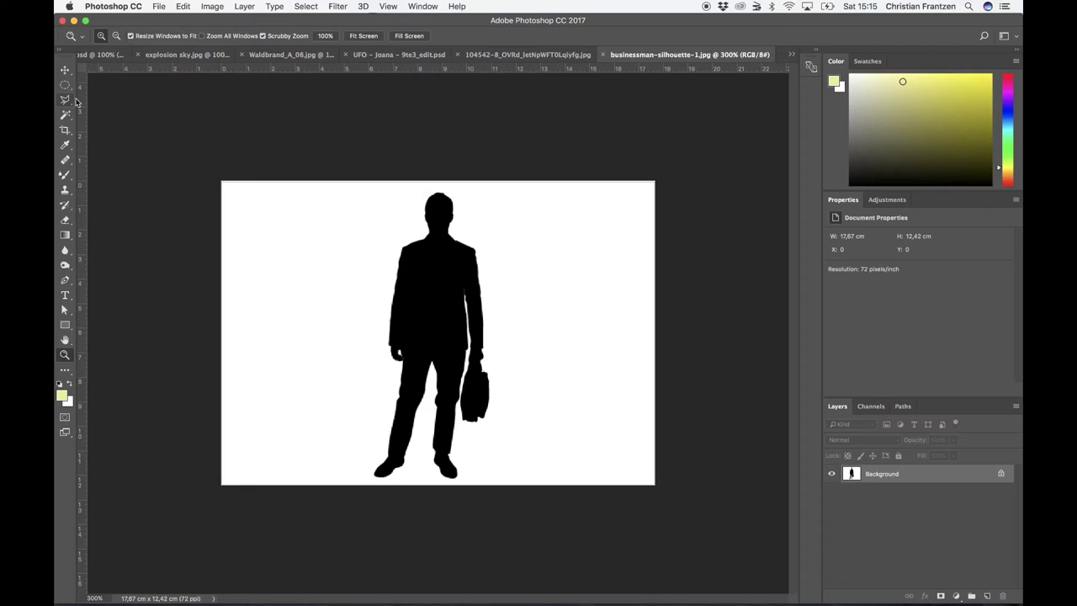
pyautogui.click(304, 7)
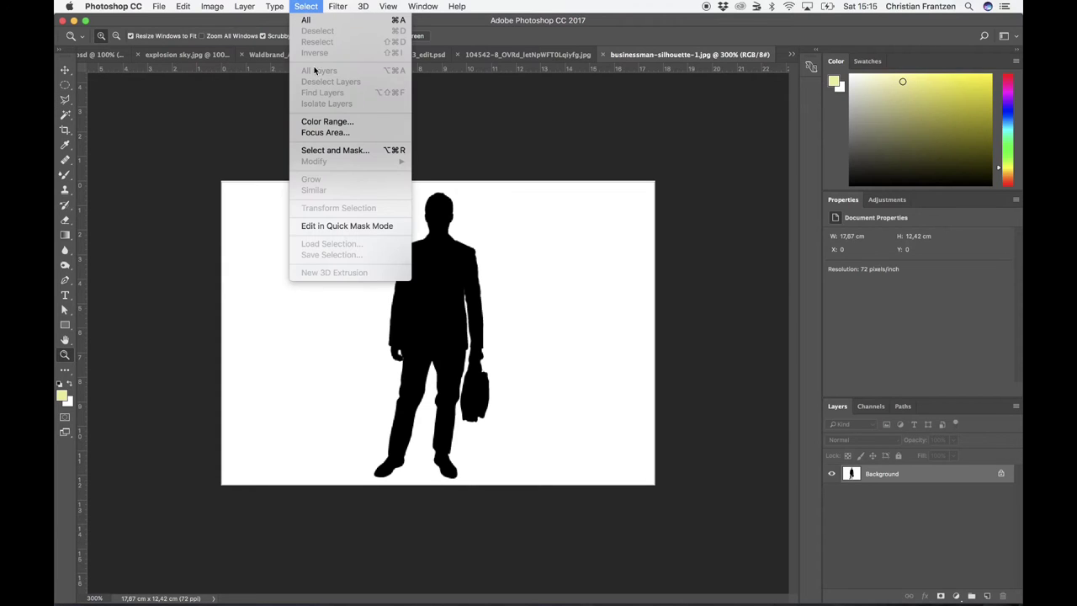
pyautogui.click(324, 122)
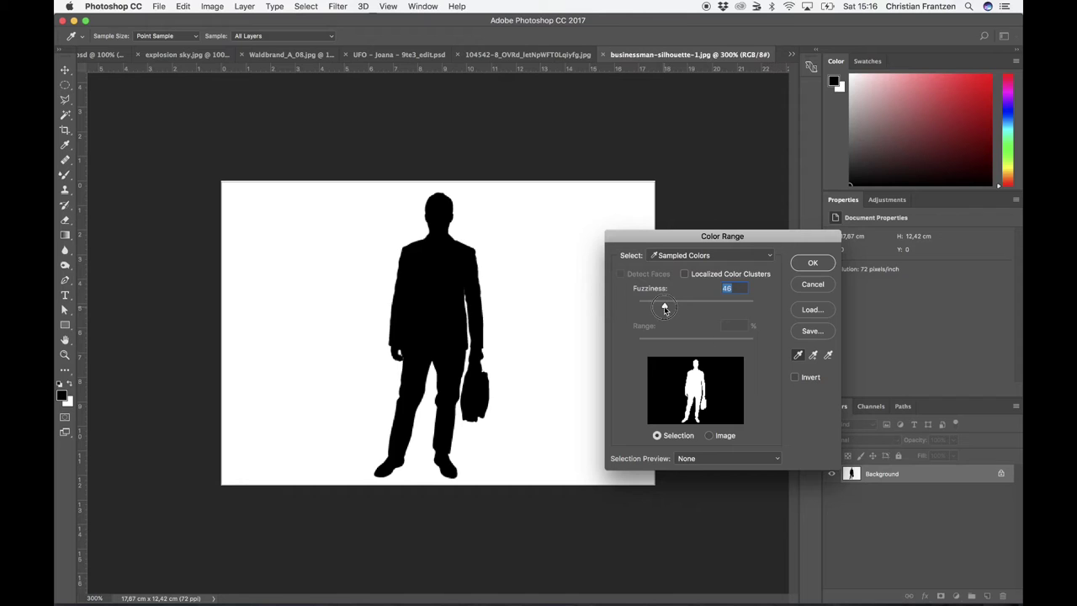
pyautogui.moveTo(664, 308); pyautogui.dragTo(676, 310)
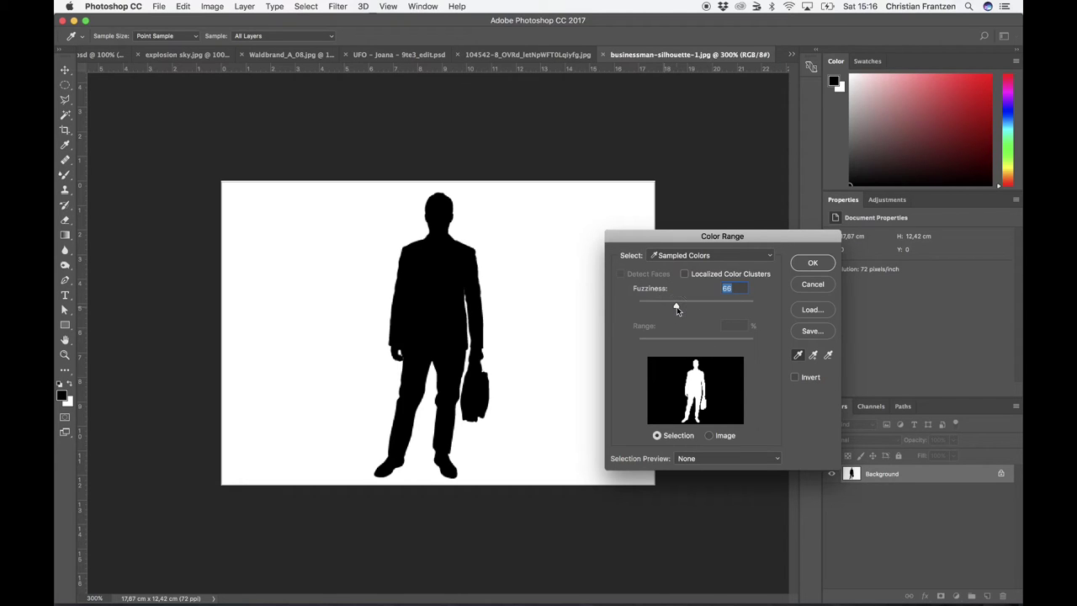
pyautogui.click(813, 264)
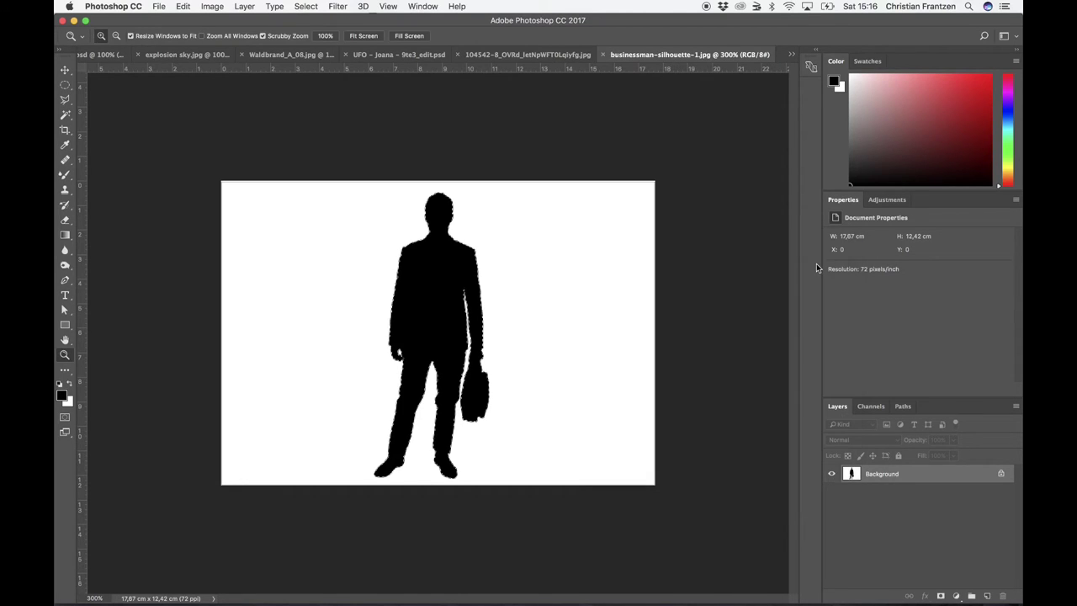
pyautogui.click(190, 10)
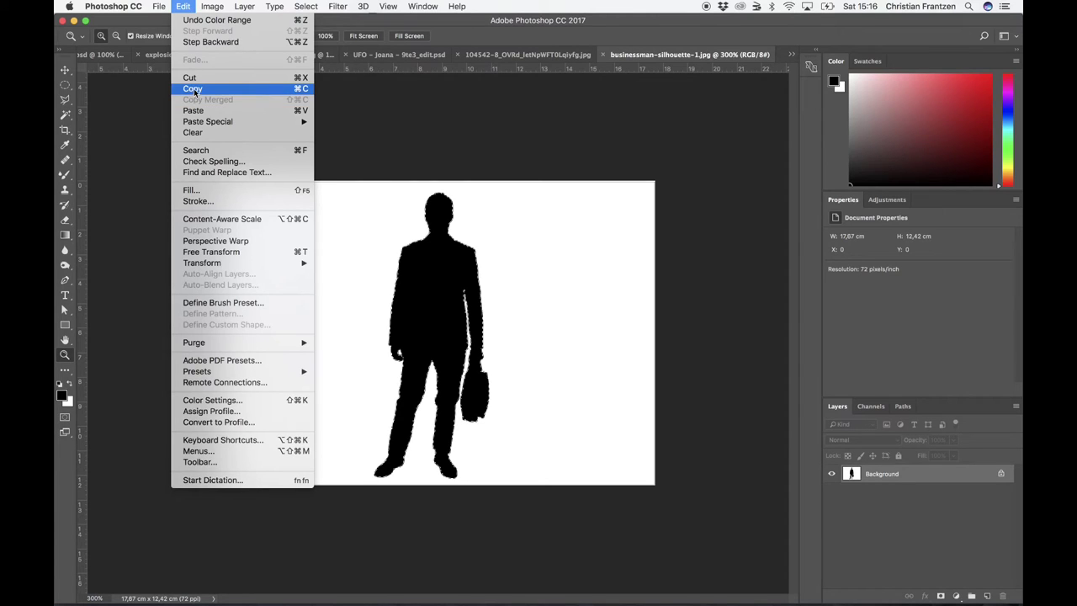
pyautogui.click(194, 90)
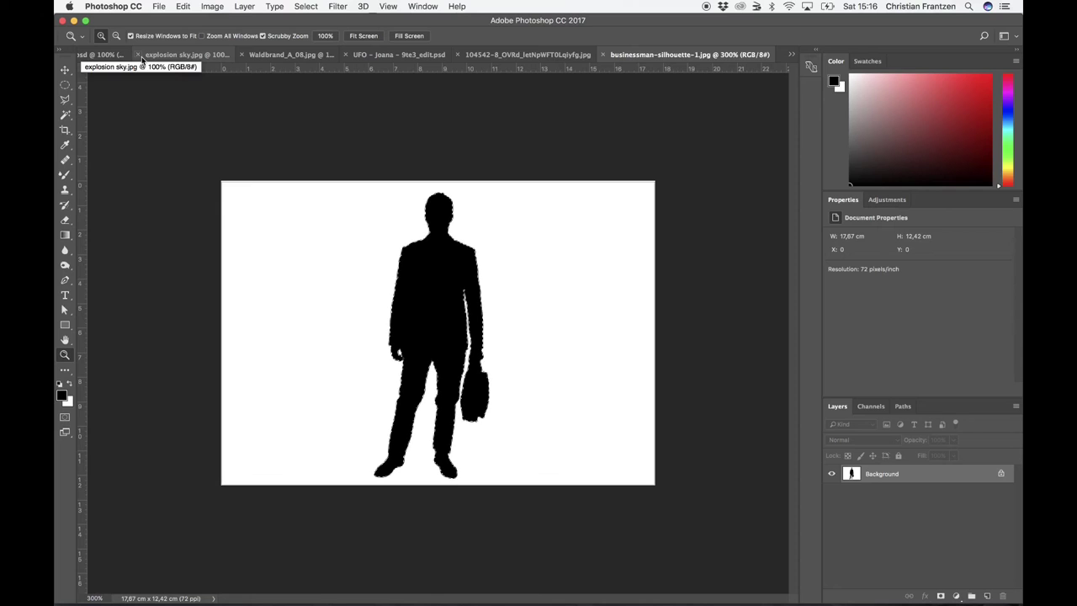
# Switch to ufo_demo.psd and add a new layer named "businesman" directly above beam 6.
pyautogui.click(96, 56)
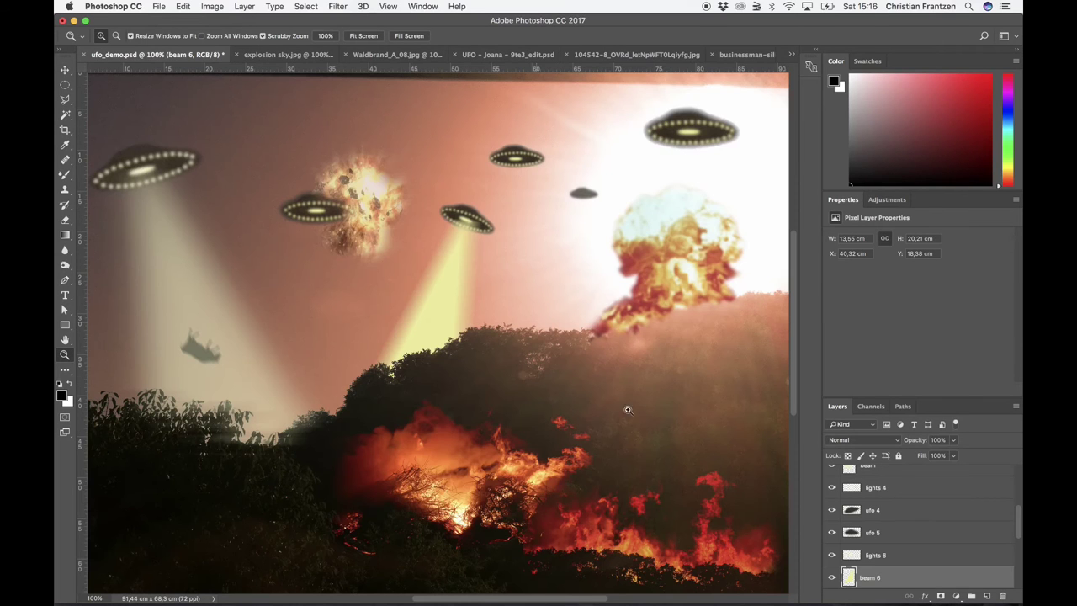
pyautogui.click(988, 595)
pyautogui.doubleClick(875, 578)
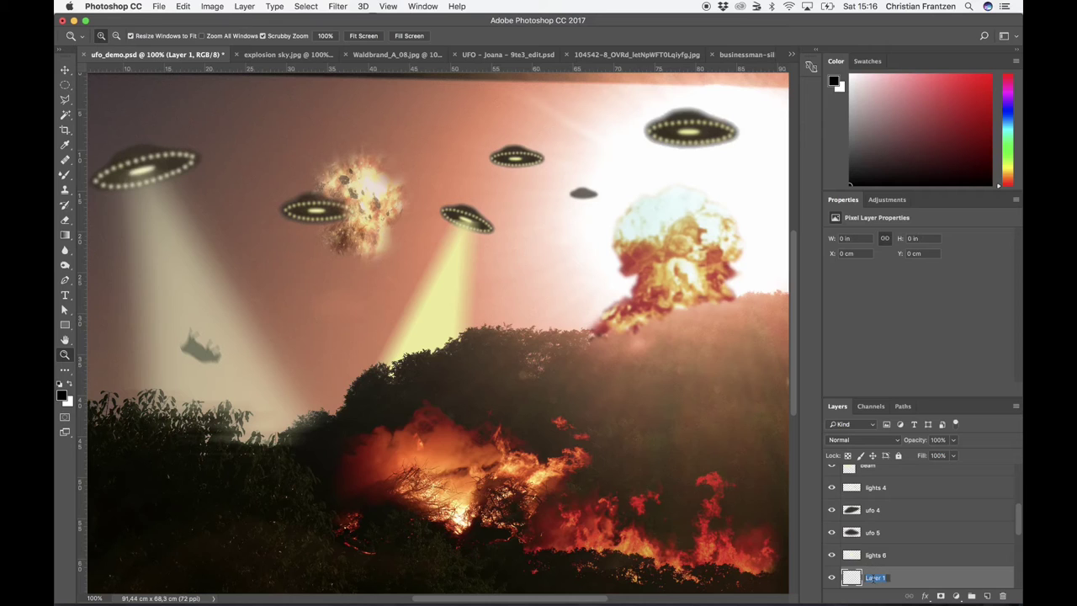
pyautogui.write('l')
pyautogui.press('Return')
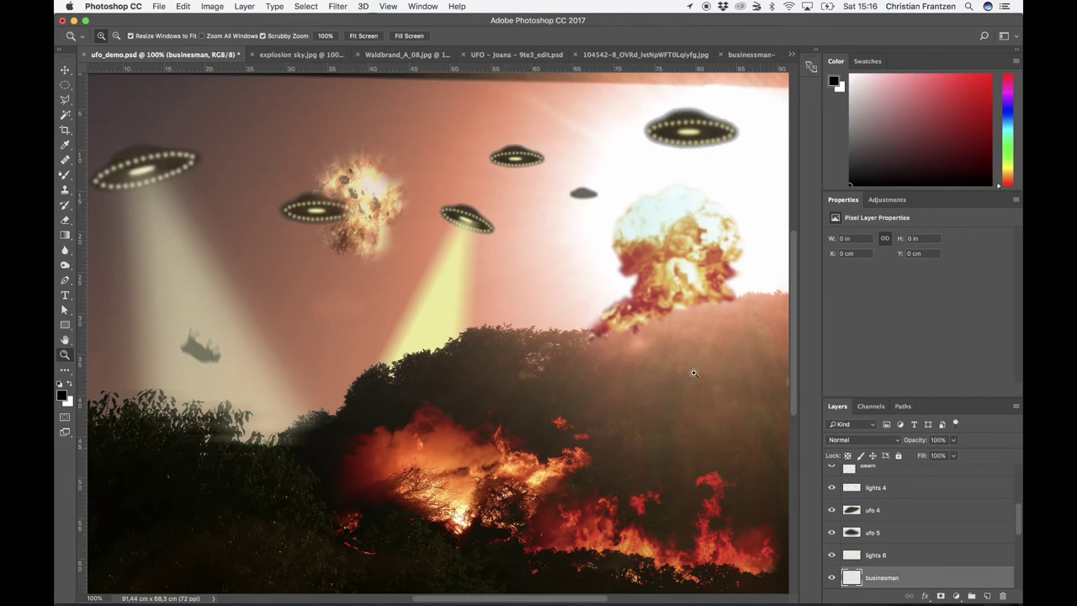
# Paste the copied silhouette into the businesman layer and move it slightly up within the tilted UFO's beam.
pyautogui.click(183, 7)
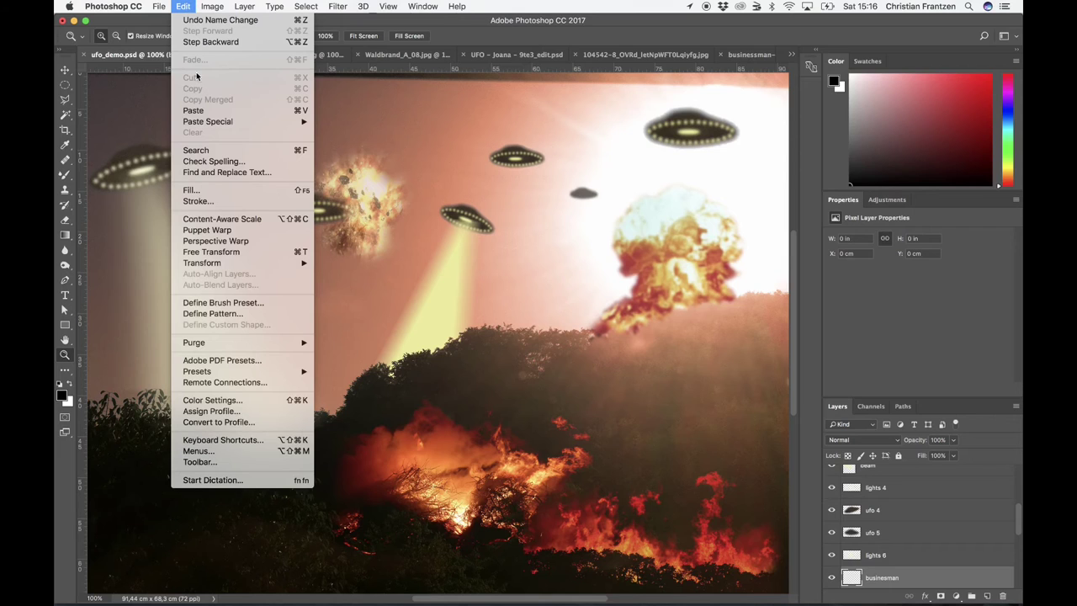
pyautogui.click(193, 111)
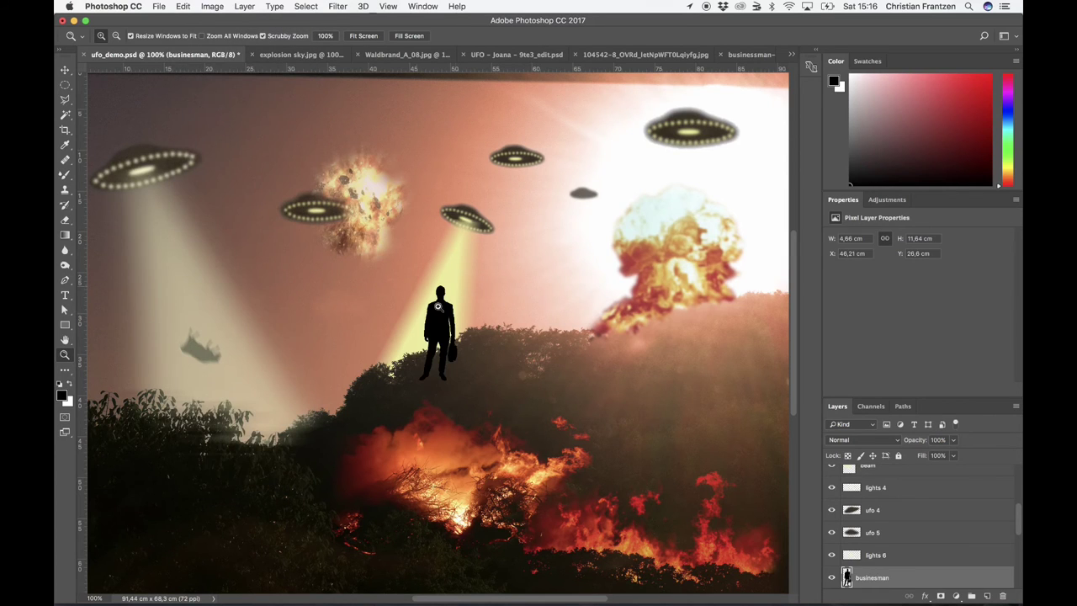
pyautogui.click(65, 70)
pyautogui.moveTo(444, 326); pyautogui.dragTo(440, 303)
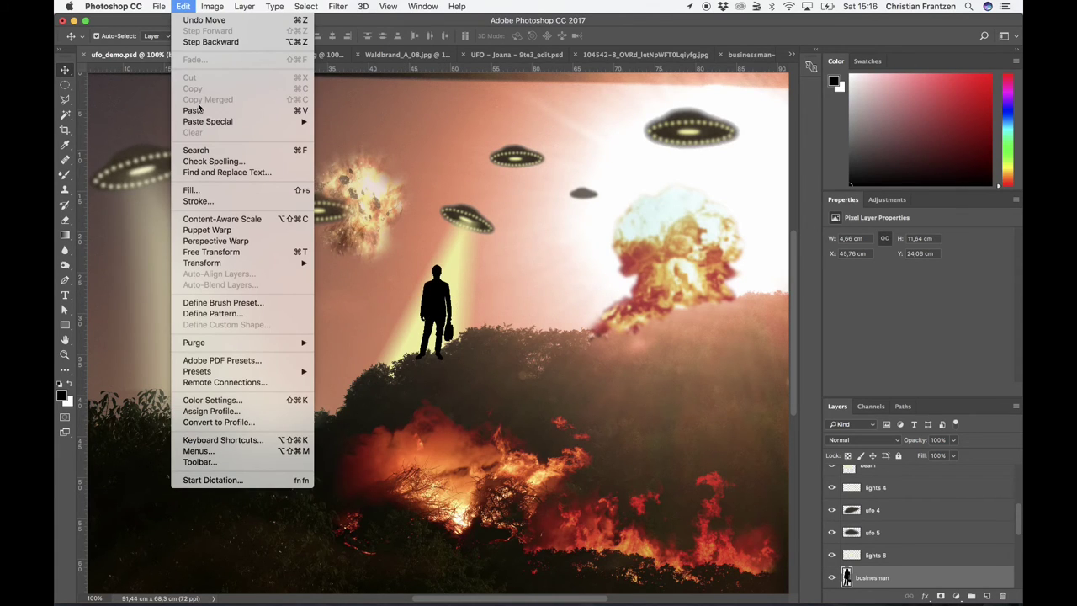
# Scale the silhouette to about 43% and rotate it about 12° with Free Transform so that it floats inside the beam.
pyautogui.click(238, 252)
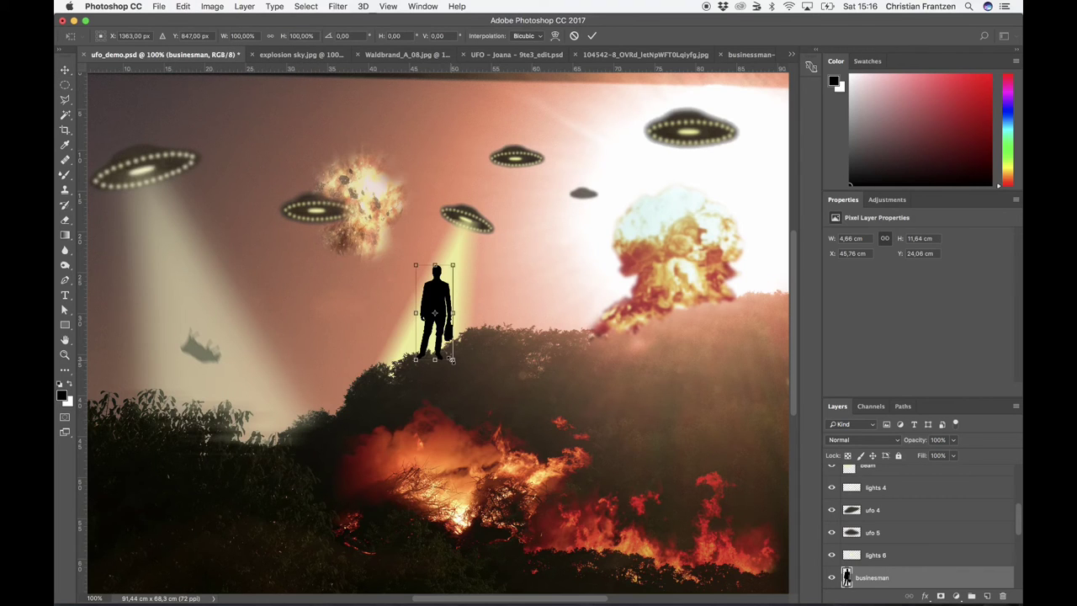
pyautogui.moveTo(452, 359); pyautogui.dragTo(452, 299)
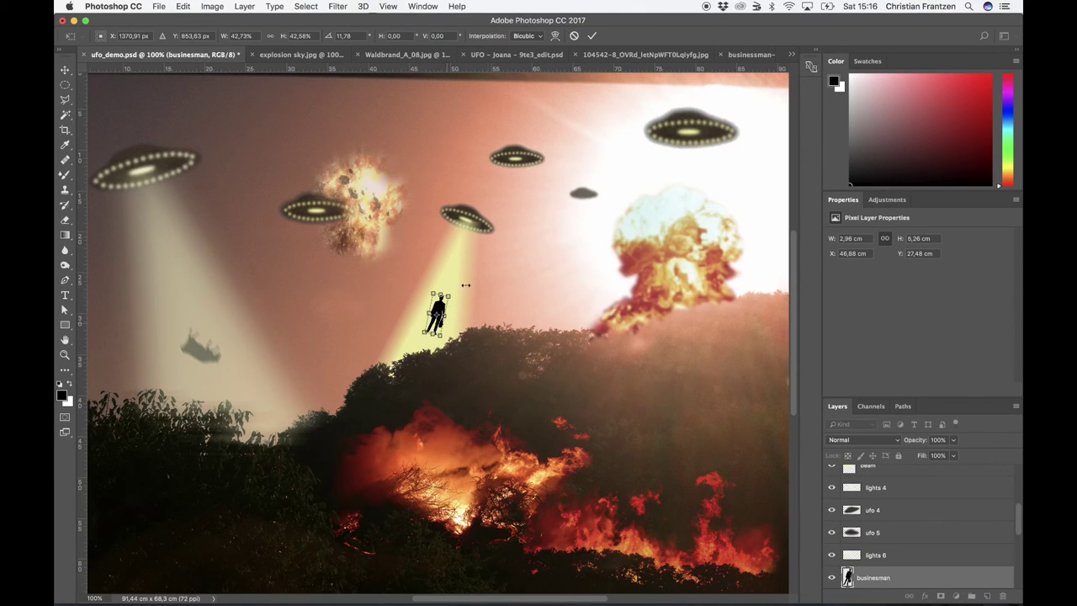
pyautogui.click(593, 36)
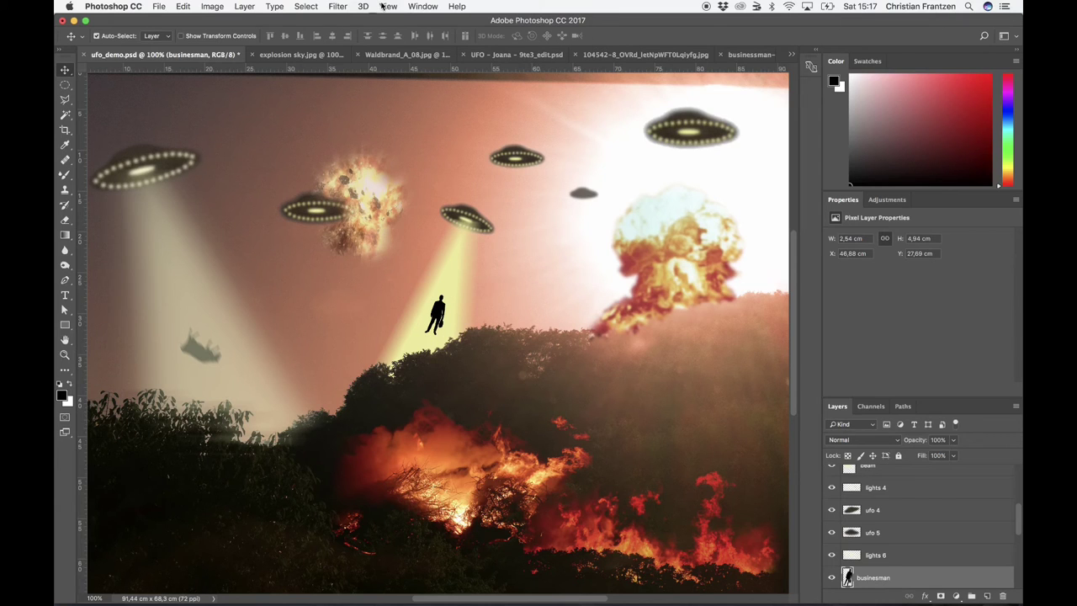
# Apply a Motion Blur to the silhouette with an angle of 68° and a distance of 19 pixels.
pyautogui.click(338, 6)
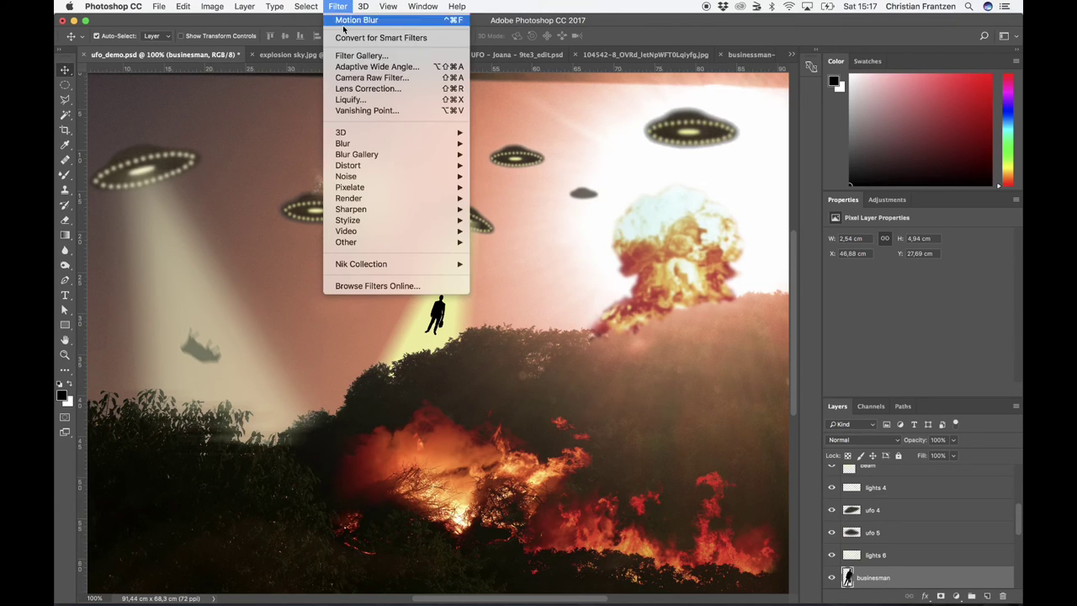
pyautogui.moveTo(356, 145)
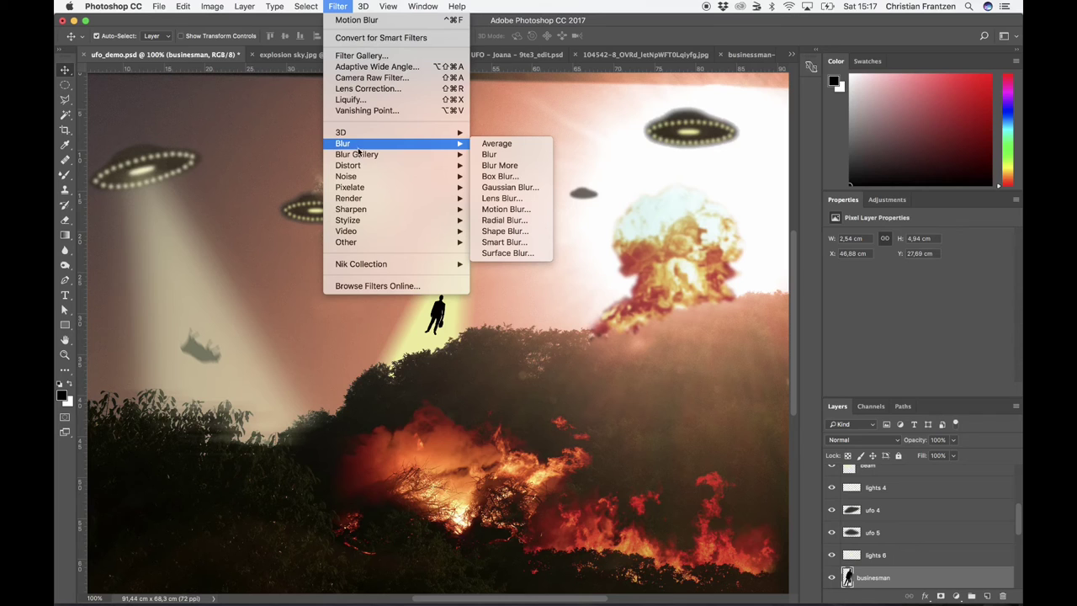
pyautogui.click(507, 210)
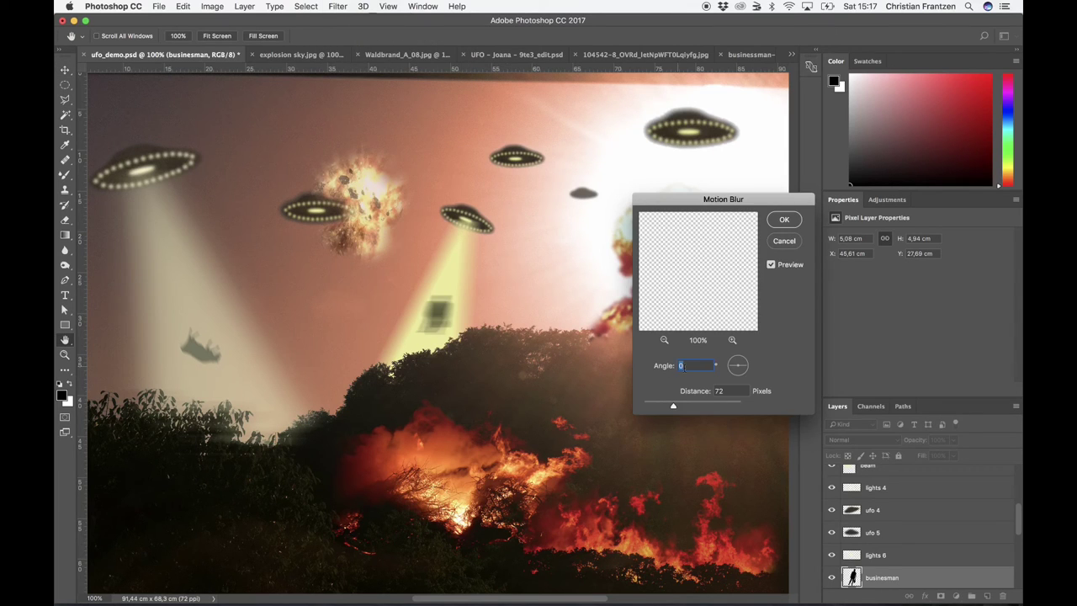
pyautogui.moveTo(745, 369)
pyautogui.mouseDown()
pyautogui.moveTo(754, 365)
pyautogui.moveTo(742, 360)
pyautogui.mouseUp()
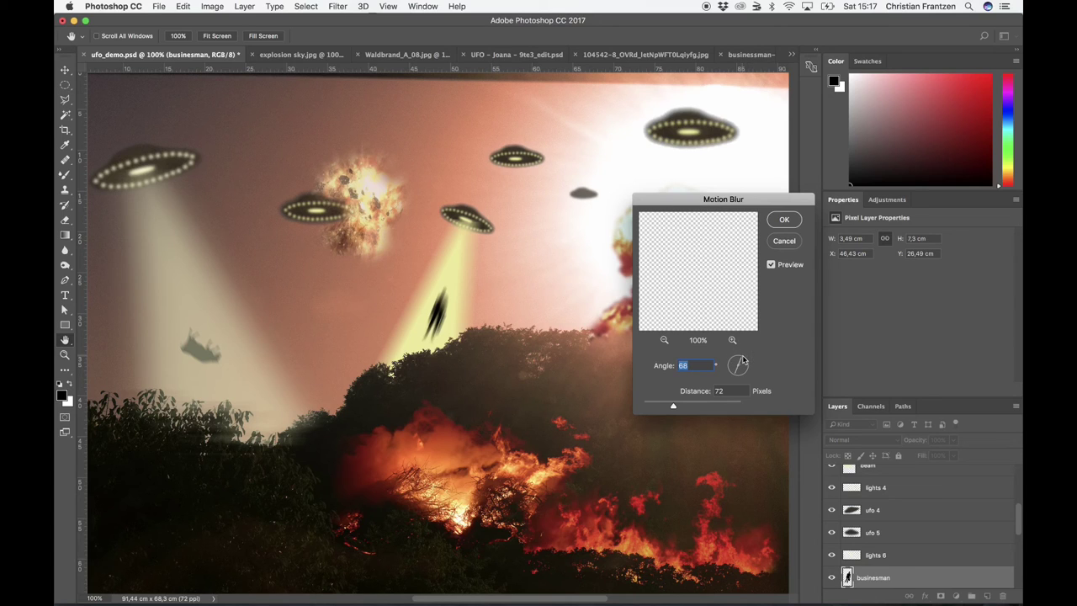
pyautogui.moveTo(673, 408); pyautogui.dragTo(655, 408)
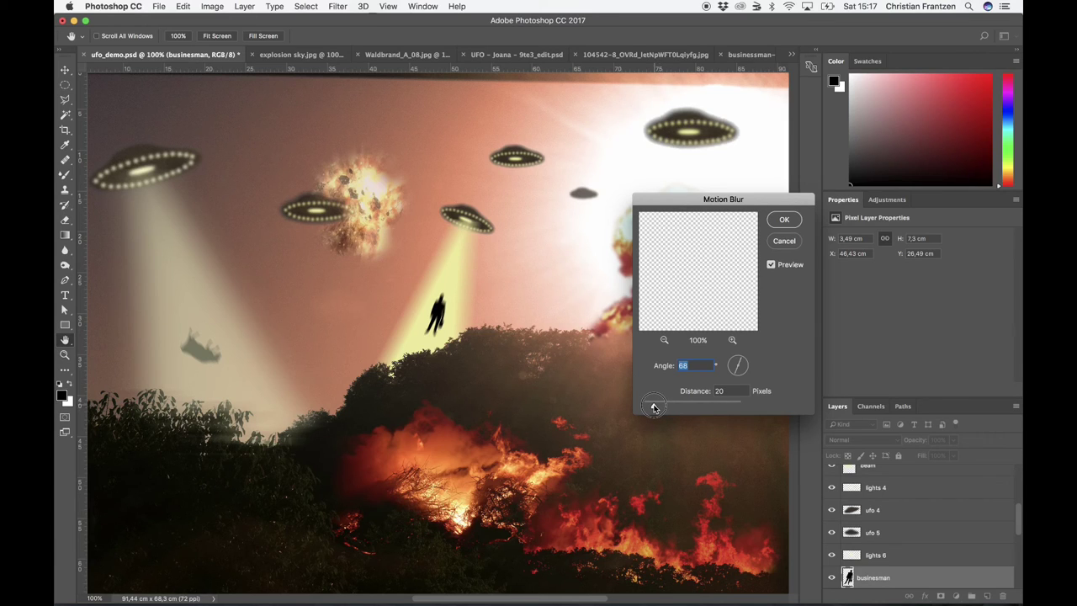
pyautogui.moveTo(654, 407); pyautogui.dragTo(654, 408)
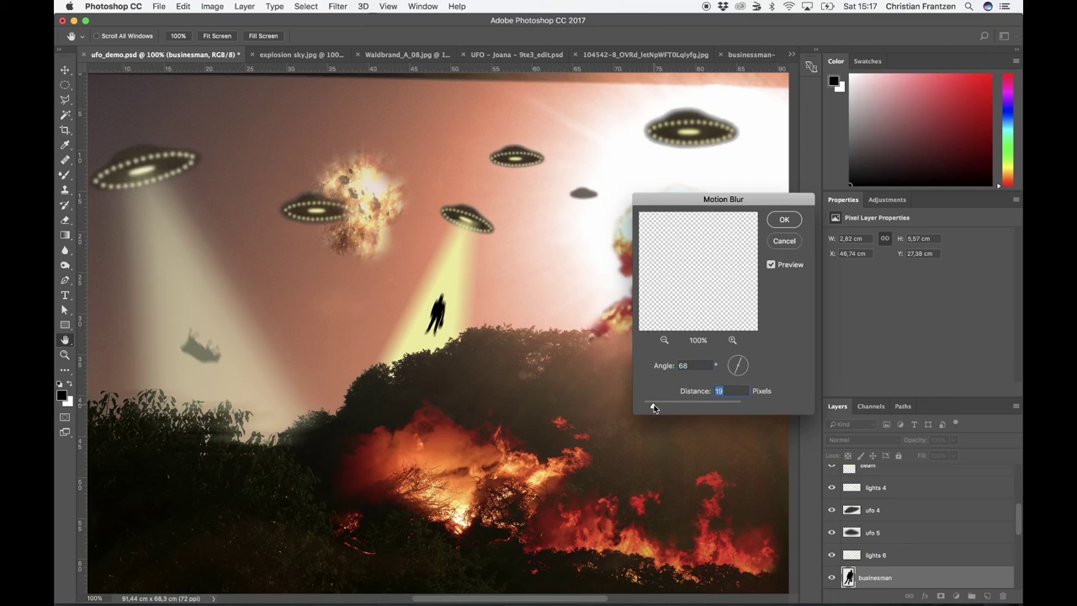
pyautogui.click(783, 220)
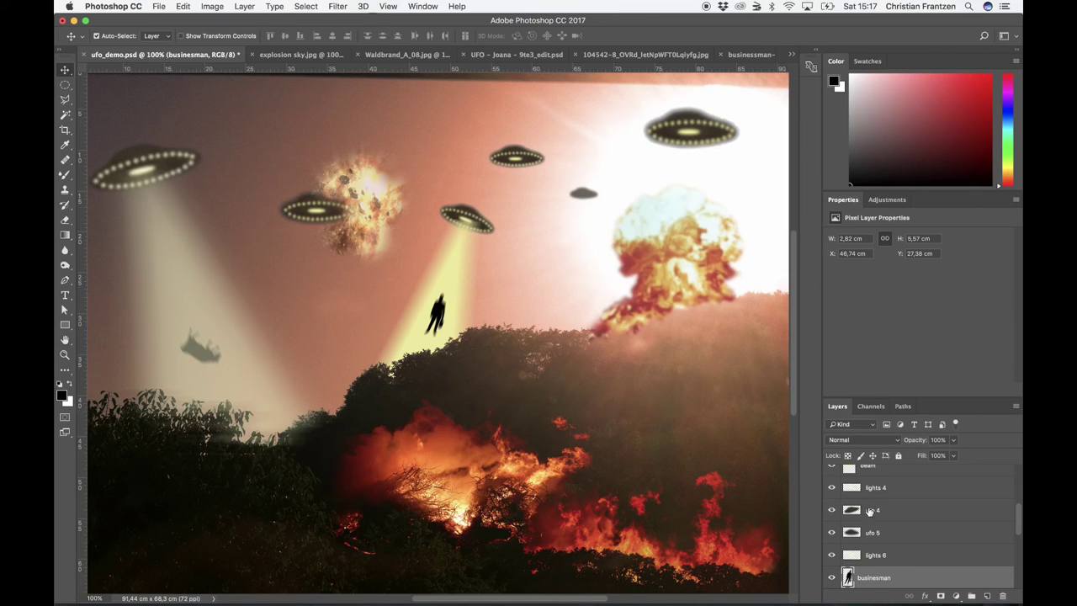
# Set the businesman layer's opacity to 75% and move the layer below beam 6.
pyautogui.click(953, 440)
pyautogui.moveTo(952, 455); pyautogui.dragTo(940, 458)
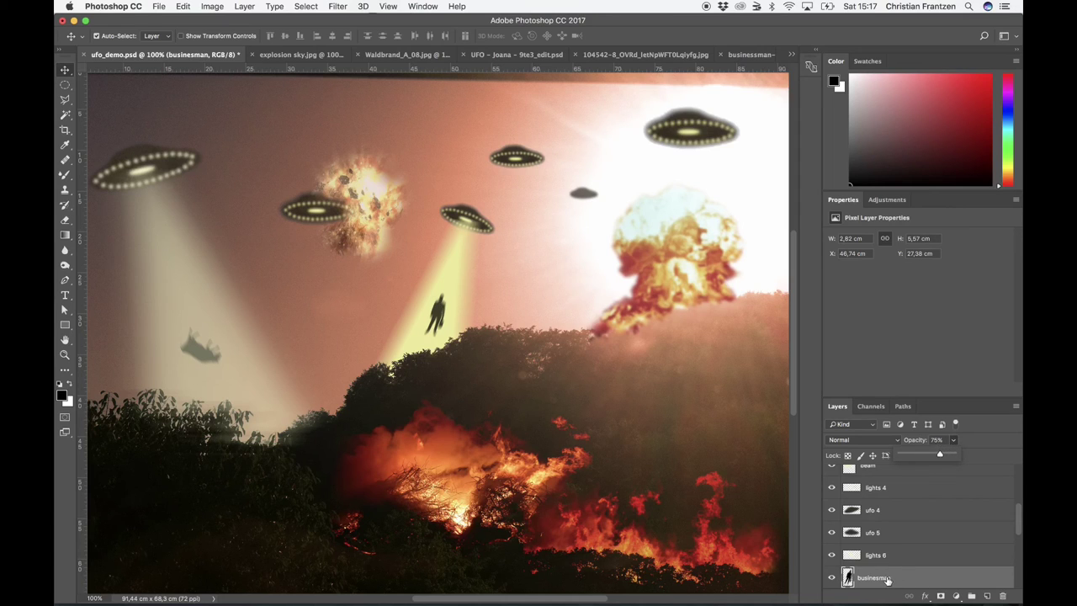
pyautogui.scroll(-2, 886, 579)
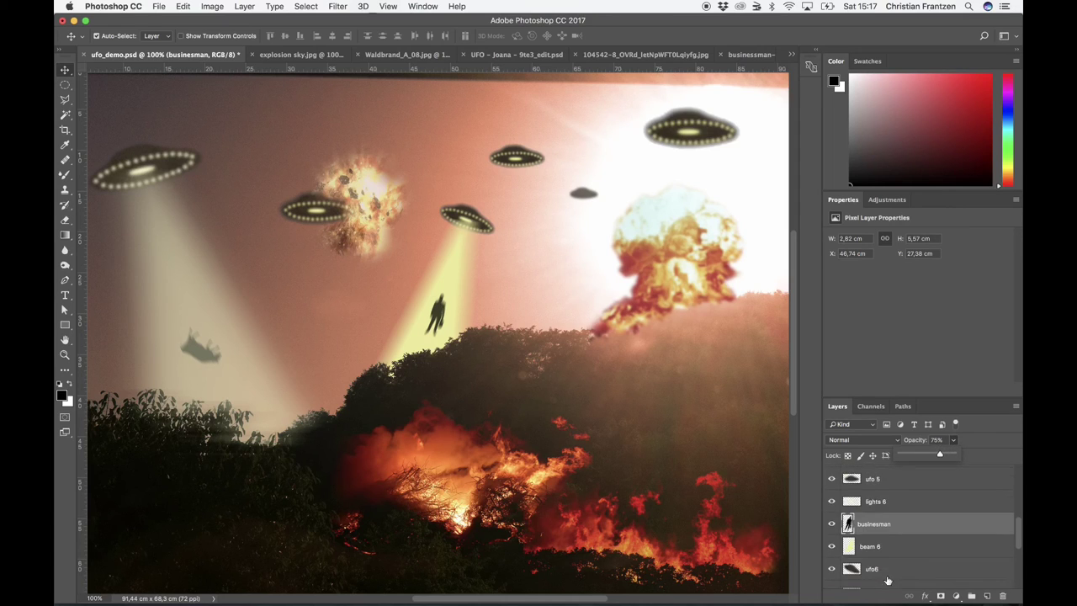
pyautogui.click(874, 527)
pyautogui.moveTo(873, 527); pyautogui.dragTo(878, 556)
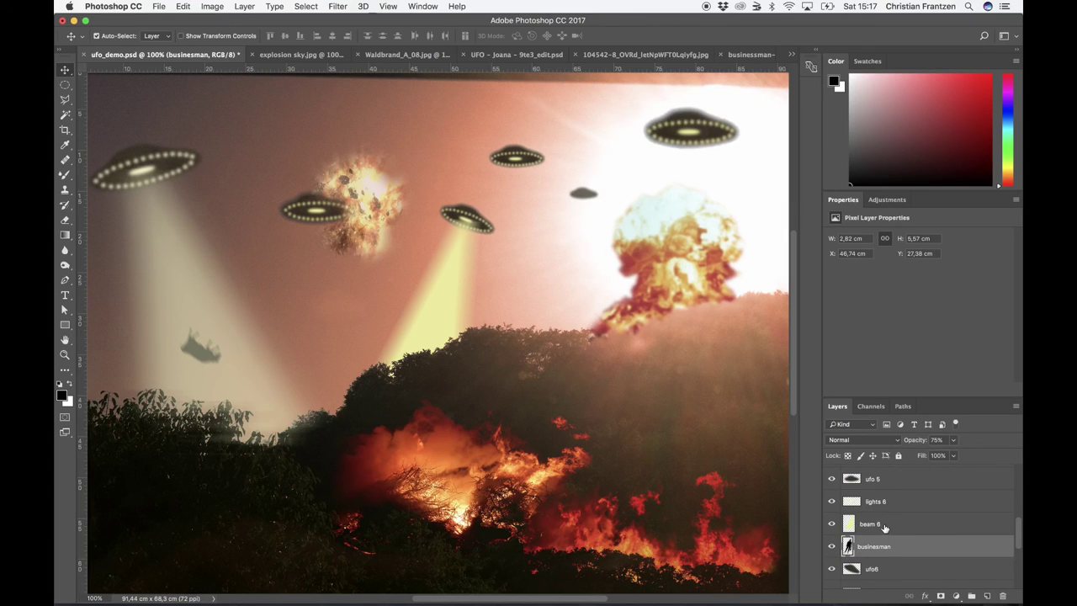
# Set the beam 6 layer's opacity to 61%.
pyautogui.click(885, 525)
pyautogui.click(953, 441)
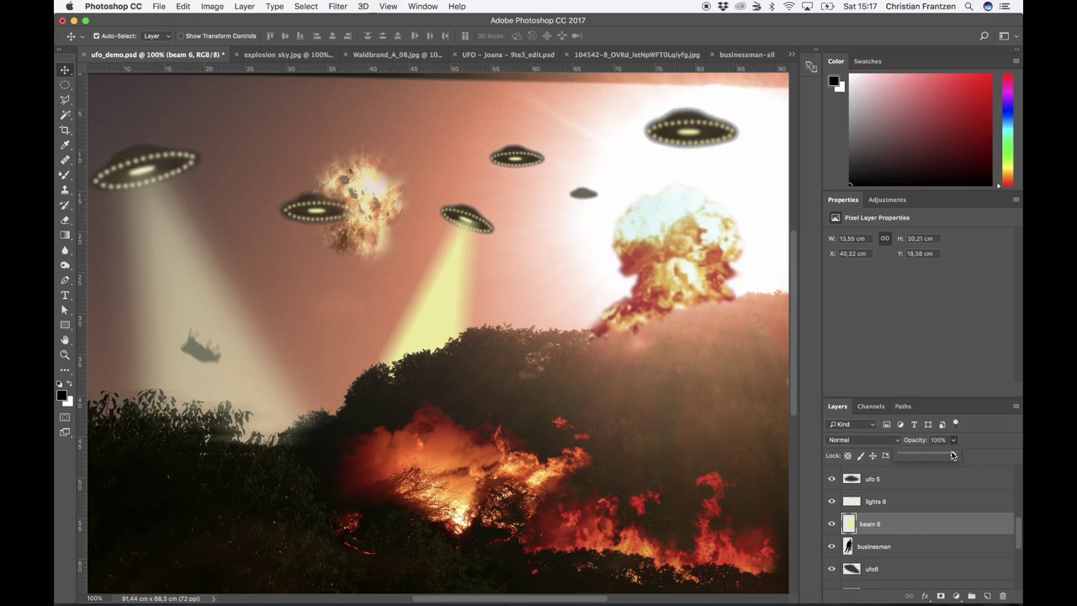
pyautogui.moveTo(952, 455); pyautogui.dragTo(933, 458)
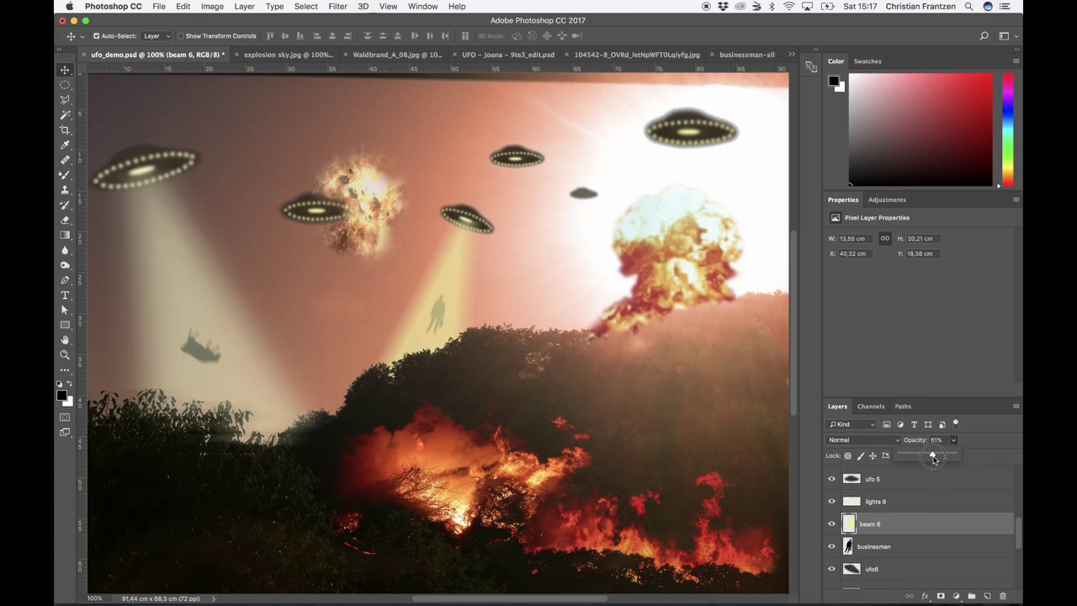
# Raise the opacity of the businesman layer to 100%.
pyautogui.click(873, 546)
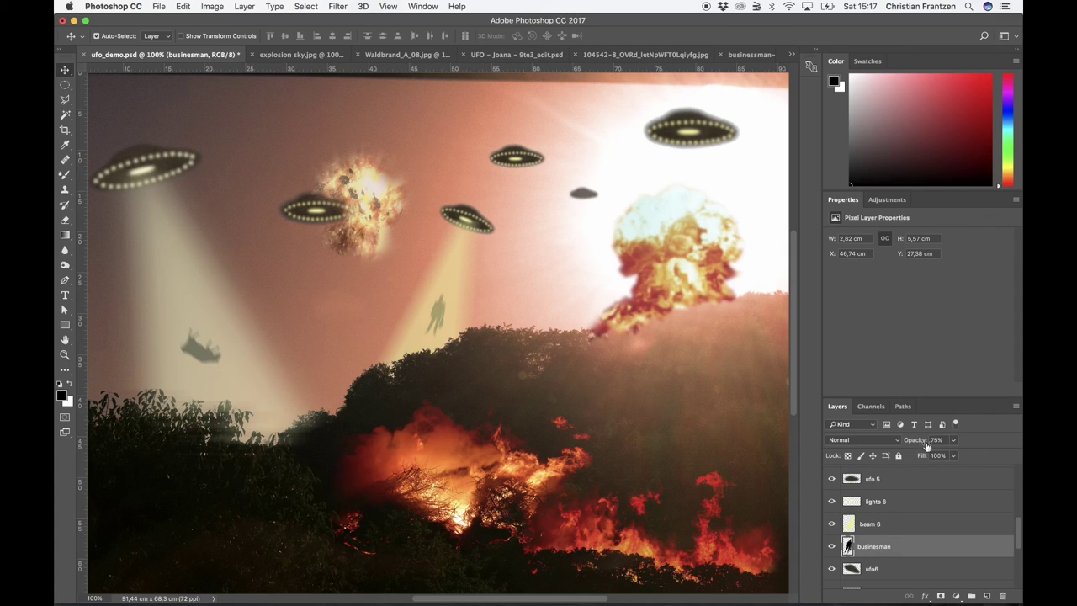
pyautogui.click(955, 441)
pyautogui.moveTo(954, 457); pyautogui.dragTo(968, 460)
# Scale the businessman silhouette inside the beam down to about 77% with Free Transform.
pyautogui.click(879, 548)
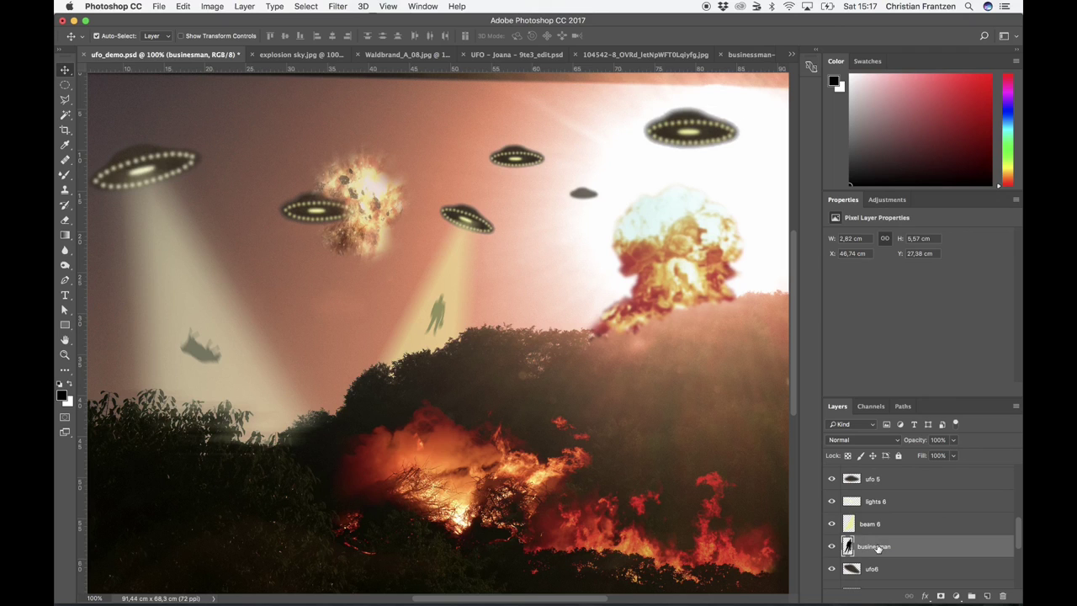
pyautogui.click(183, 7)
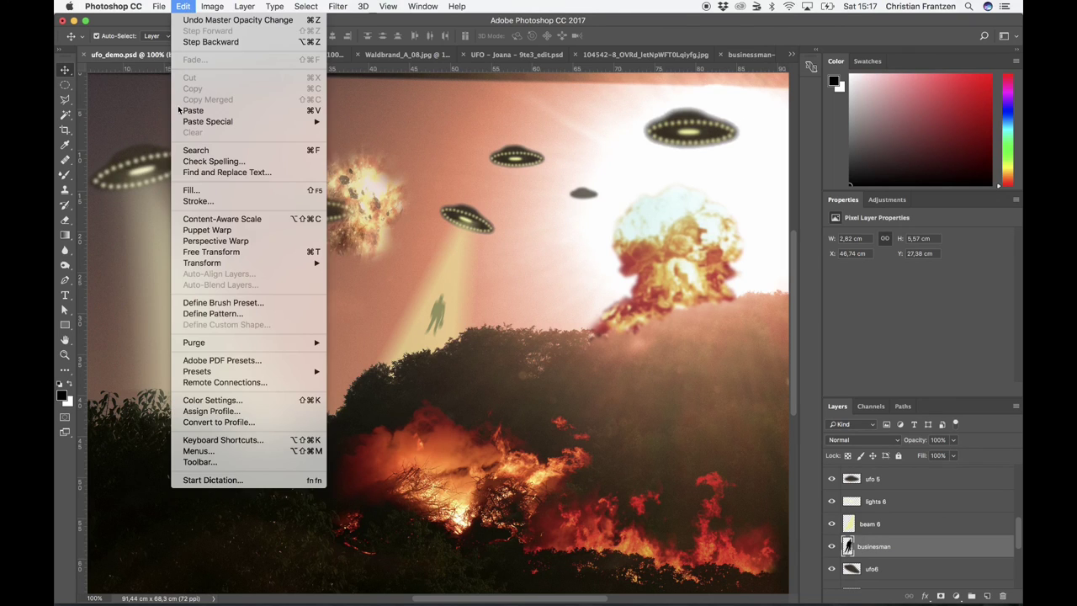
pyautogui.click(206, 254)
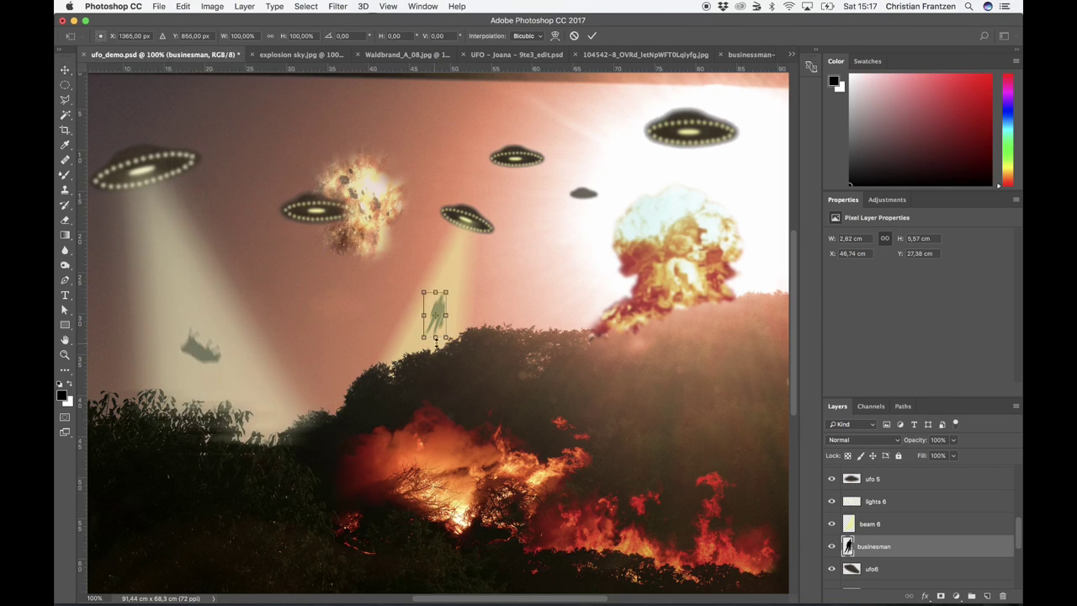
pyautogui.moveTo(445, 338); pyautogui.dragTo(437, 306)
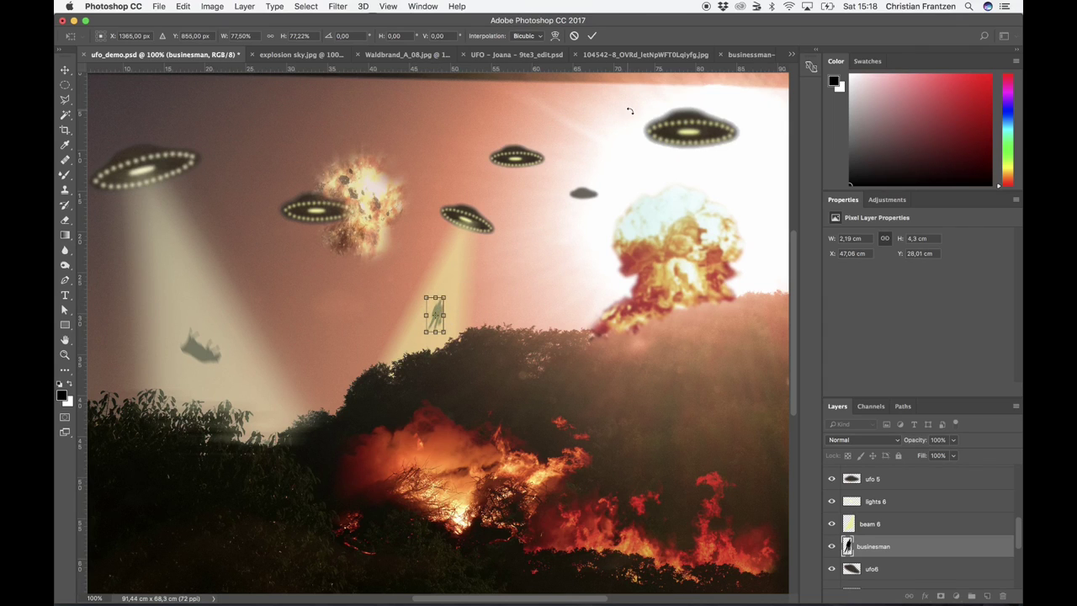
pyautogui.click(592, 35)
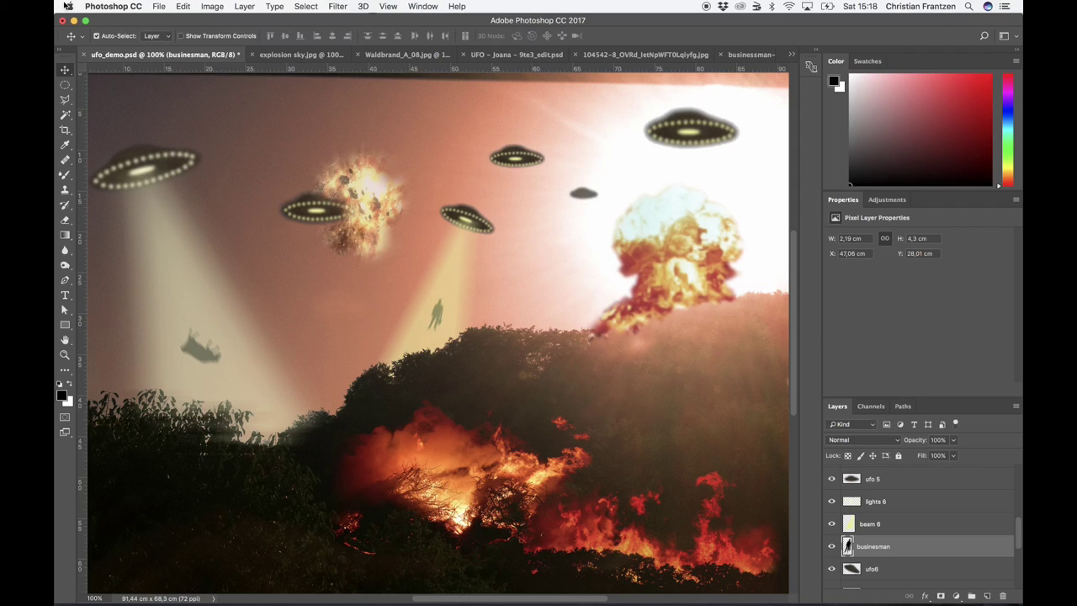
# Save the ufo_demo.psd document.
pyautogui.click(156, 6)
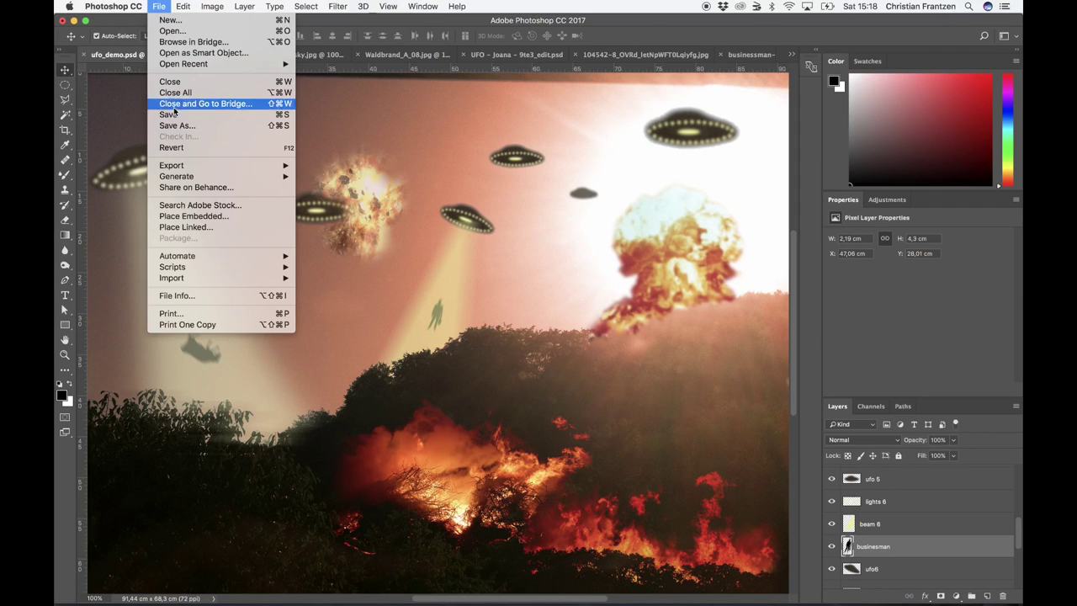